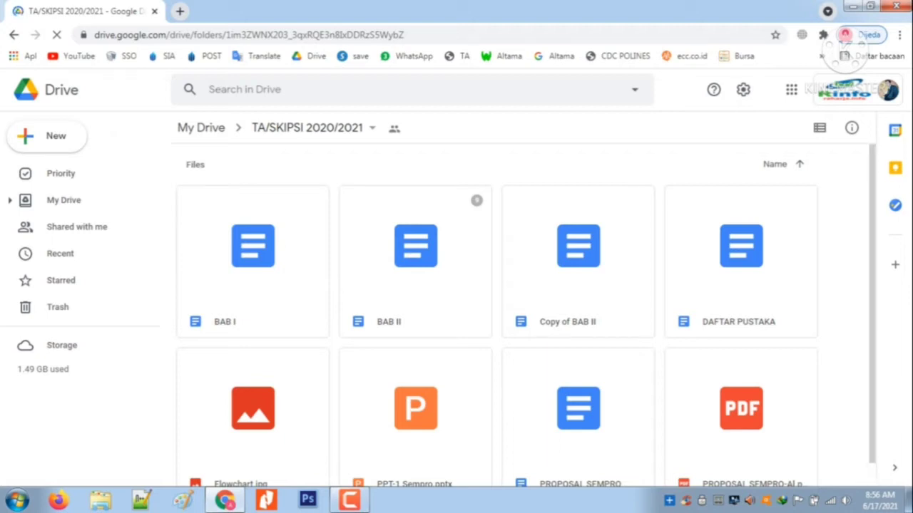
Open the BAB II file from the TA/SKIPSI 2020/2021 folder in Google Docs
{"action": "scroll", "coordinate": [497, 314], "scroll_direction": "down", "scroll_amount": 1}
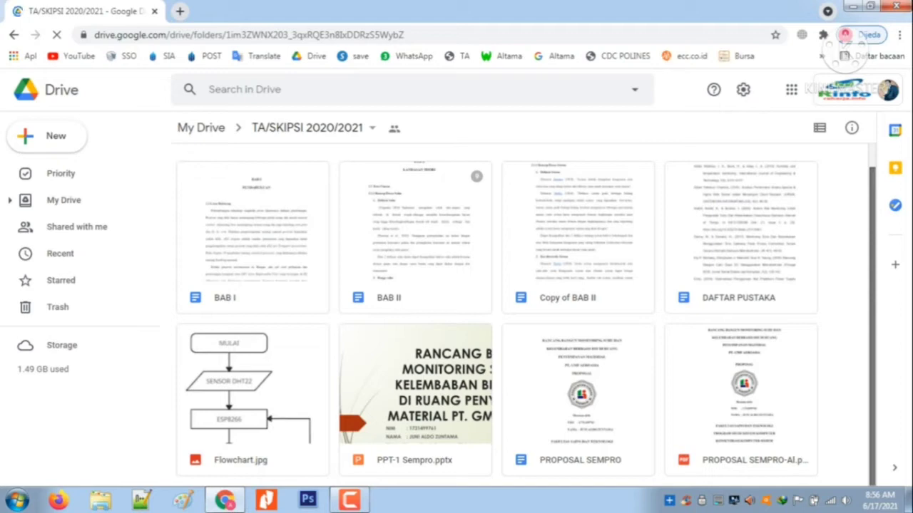
{"action": "scroll", "coordinate": [527, 315], "scroll_direction": "up", "scroll_amount": 1}
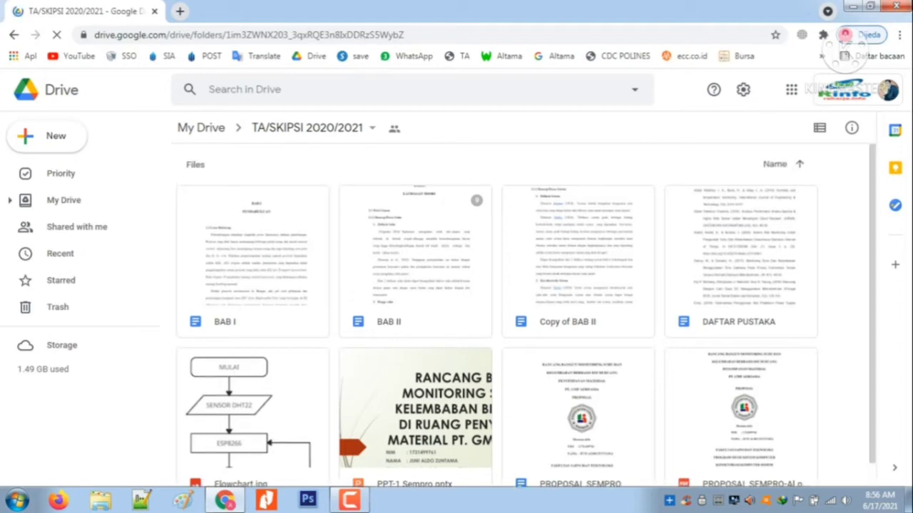
{"action": "right_click", "coordinate": [420, 248]}
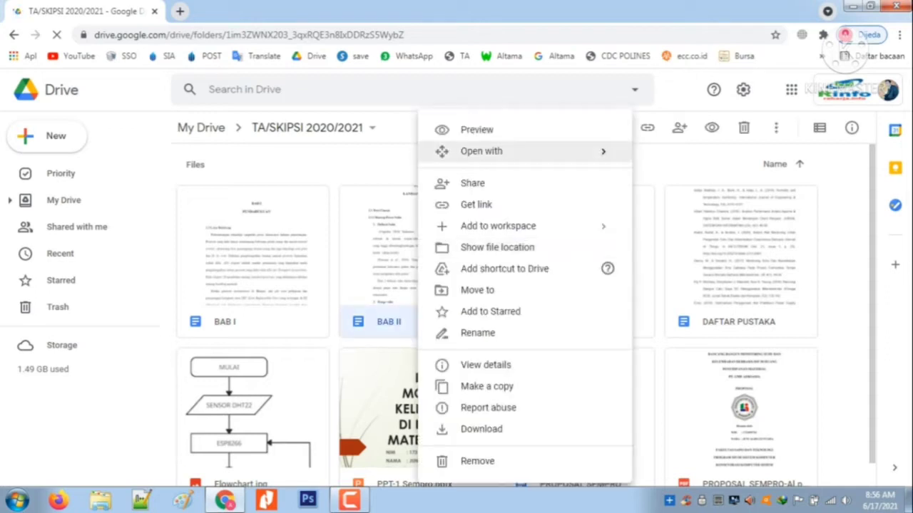
{"action": "mouse_move", "coordinate": [482, 151]}
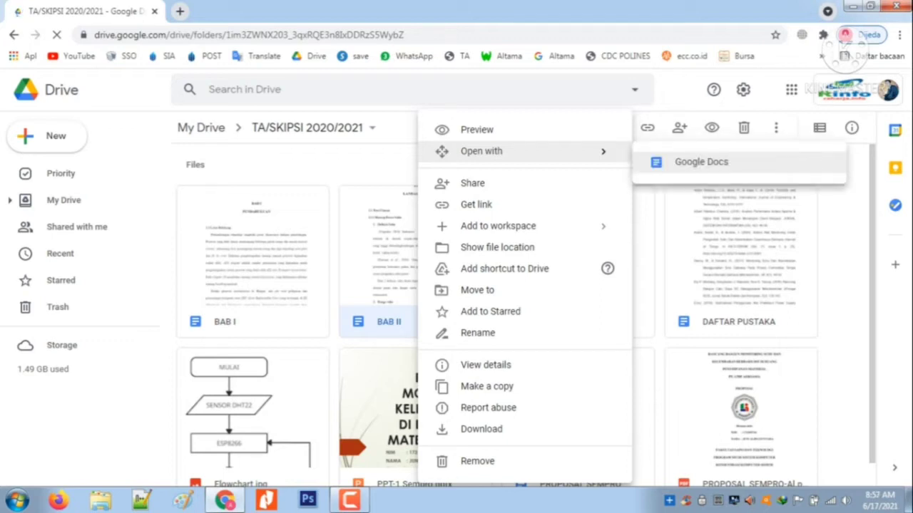
{"action": "left_click", "coordinate": [701, 162]}
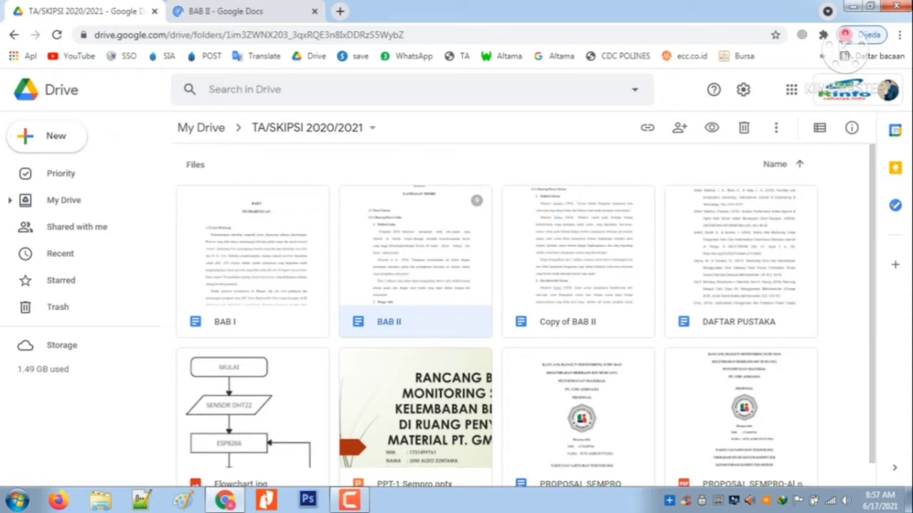
Open the DAFTAR PUSTAKA file in Google Docs and return to the Drive folder
{"action": "right_click", "coordinate": [743, 249]}
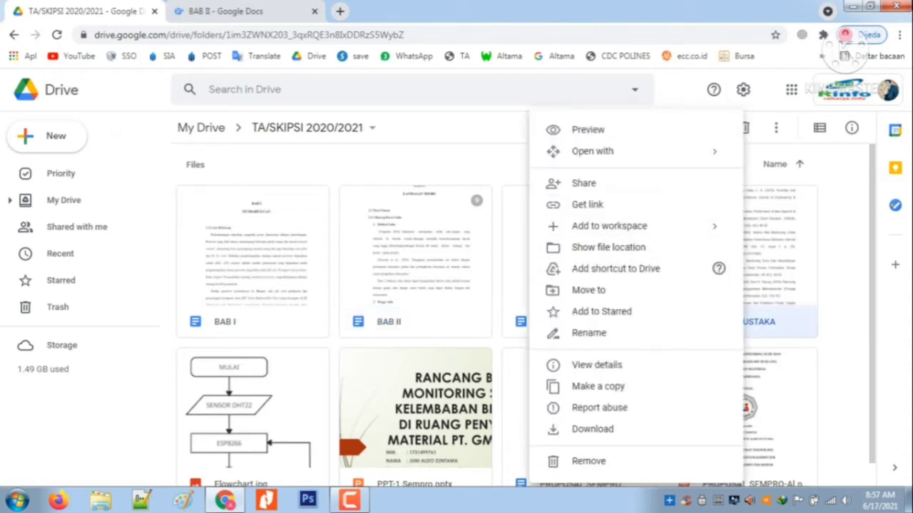
{"action": "mouse_move", "coordinate": [592, 151]}
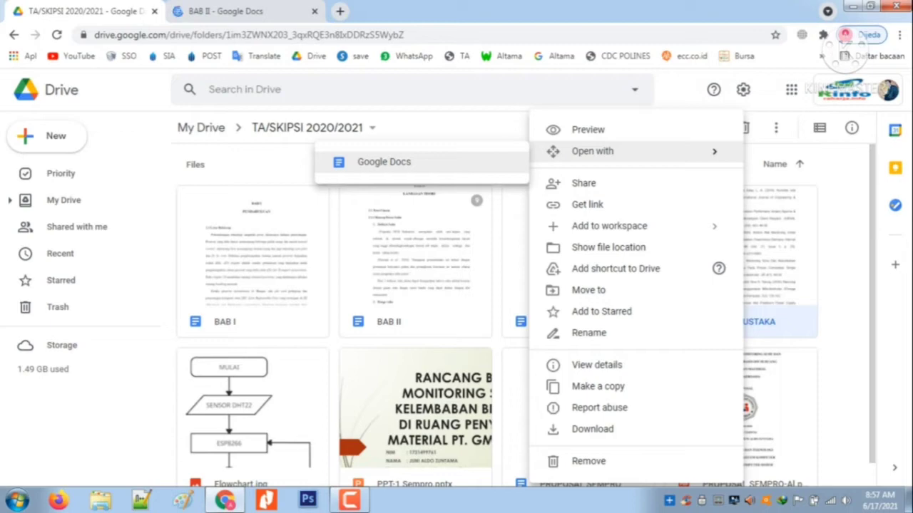
{"action": "left_click", "coordinate": [384, 162]}
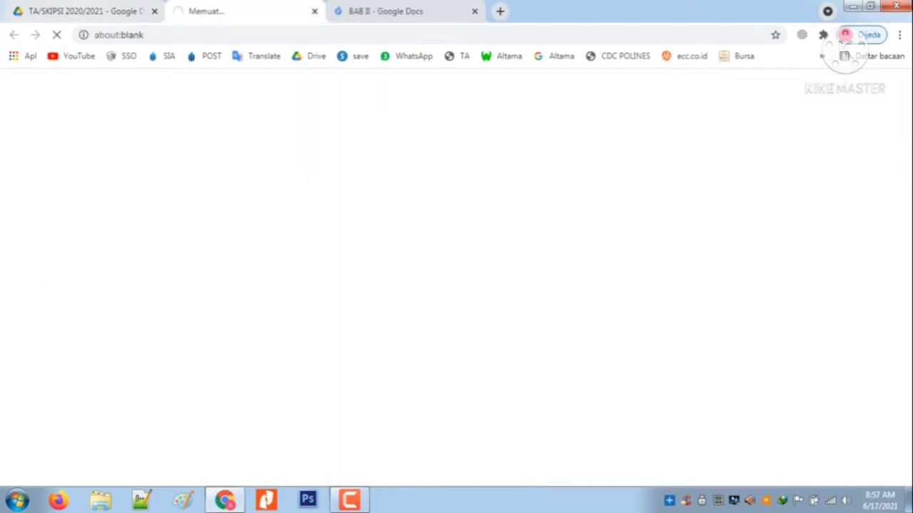
{"action": "left_click", "coordinate": [85, 12]}
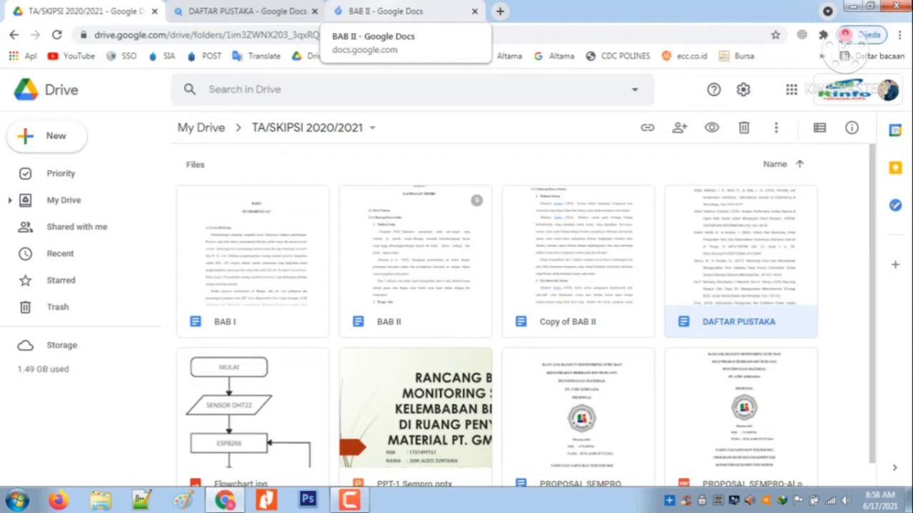
In BAB II, expand the reviewer's comment on the first Definisi Suhu paragraph and open its linked example document in a new tab
{"action": "left_click", "coordinate": [385, 11]}
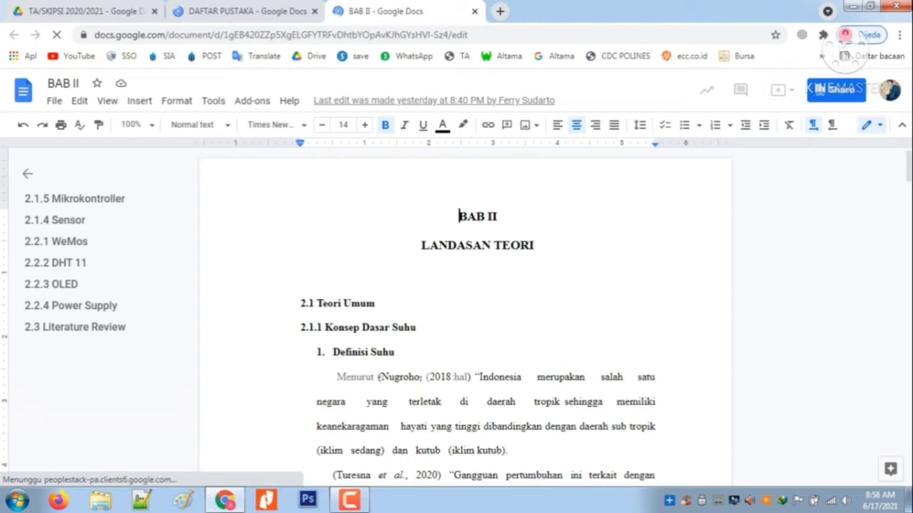
{"action": "left_click", "coordinate": [352, 377]}
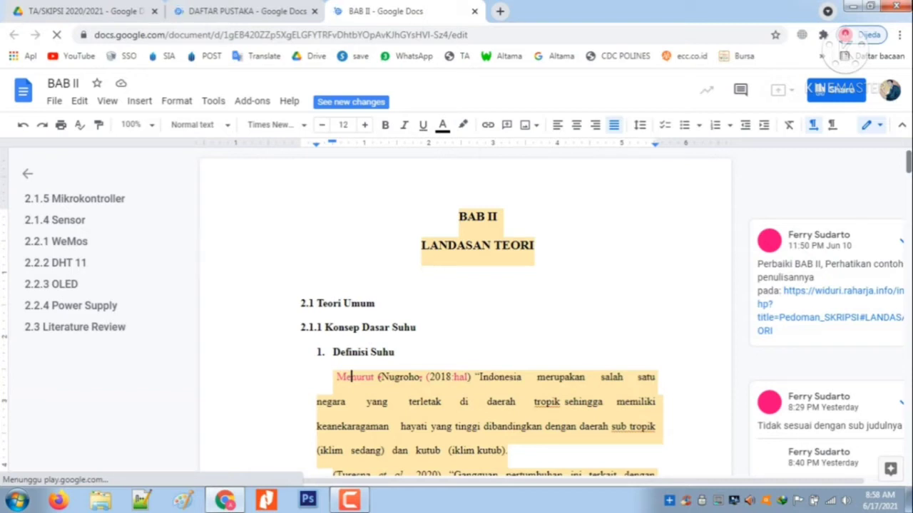
{"action": "scroll", "coordinate": [464, 314], "scroll_direction": "down", "scroll_amount": 1}
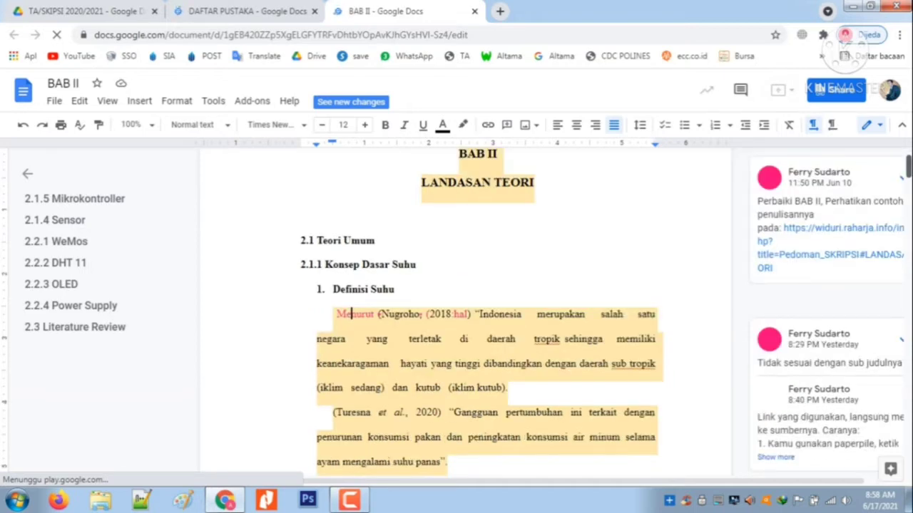
{"action": "scroll", "coordinate": [464, 314], "scroll_direction": "down", "scroll_amount": 2}
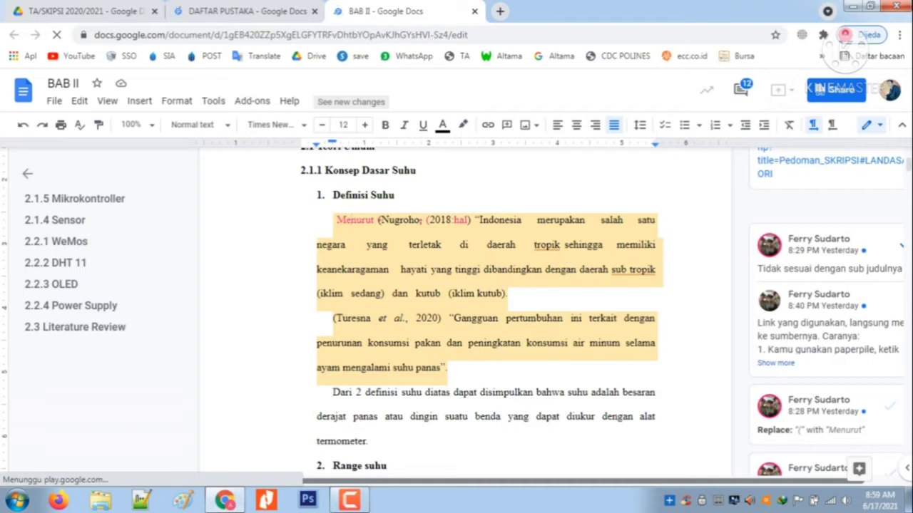
{"action": "left_click_drag", "start_coordinate": [457, 481], "coordinate": [492, 481]}
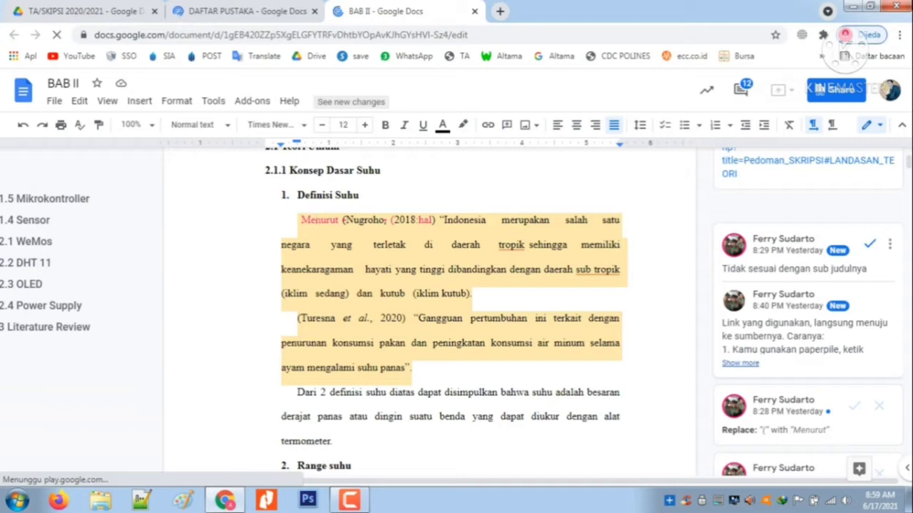
{"action": "left_click", "coordinate": [741, 364]}
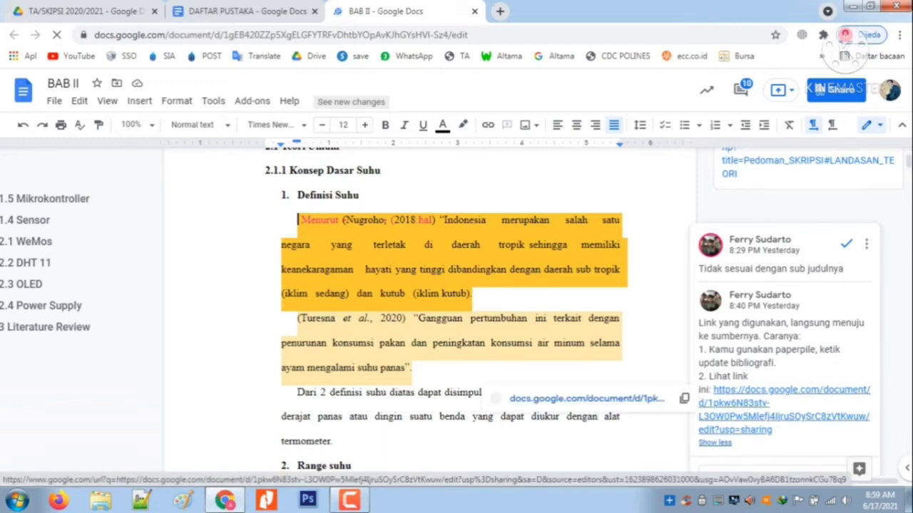
{"action": "right_click", "coordinate": [720, 406]}
{"action": "left_click", "coordinate": [766, 285]}
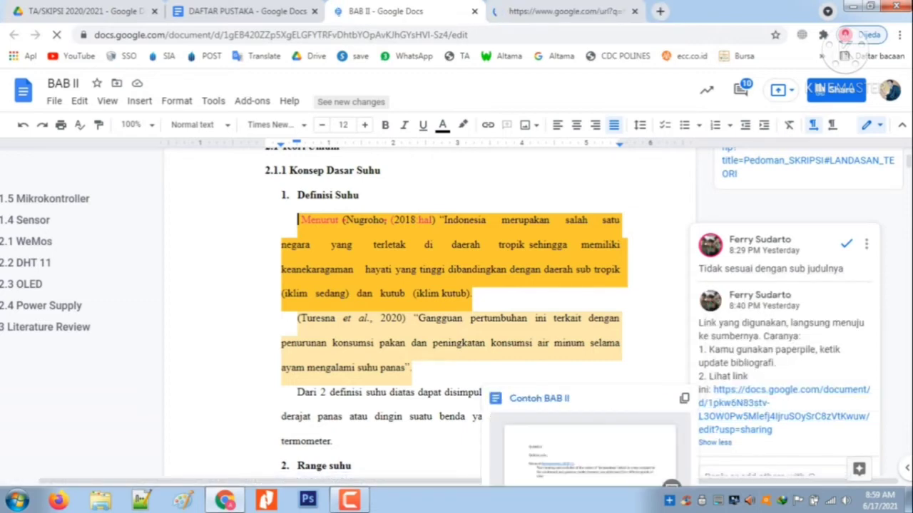
Launch the Paperpile add-on's Manage Citations feature in the BAB II document
{"action": "left_click", "coordinate": [361, 195]}
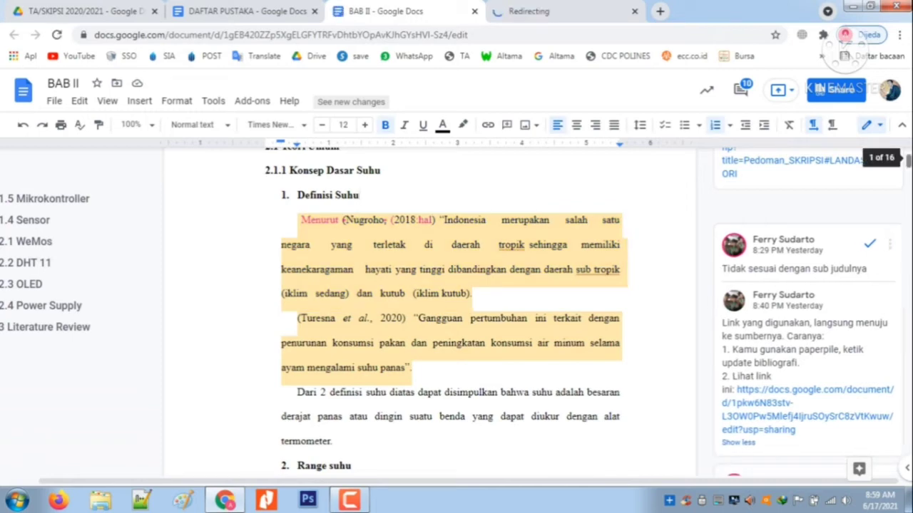
{"action": "mouse_move", "coordinate": [909, 161]}
{"action": "left_mouse_down"}
{"action": "mouse_move", "coordinate": [909, 241]}
{"action": "mouse_move", "coordinate": [908, 159]}
{"action": "left_mouse_up"}
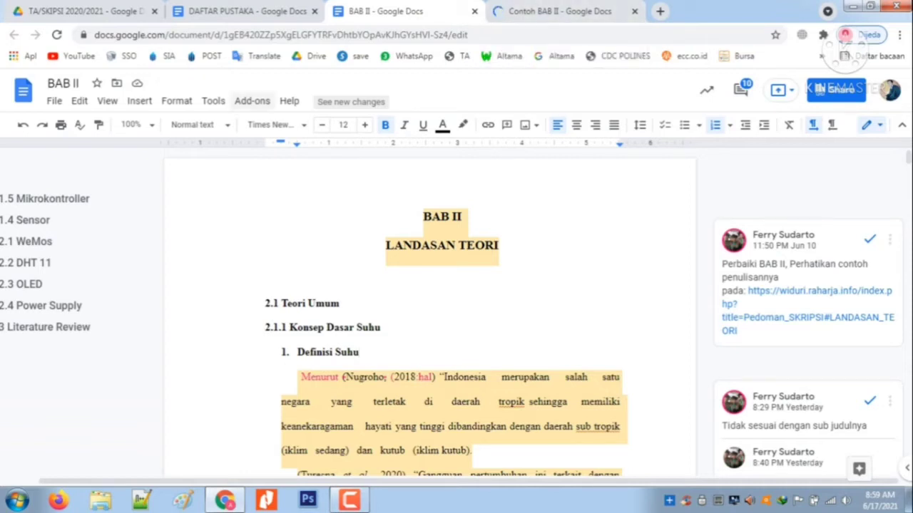
{"action": "left_click", "coordinate": [251, 101]}
{"action": "mouse_move", "coordinate": [285, 157]}
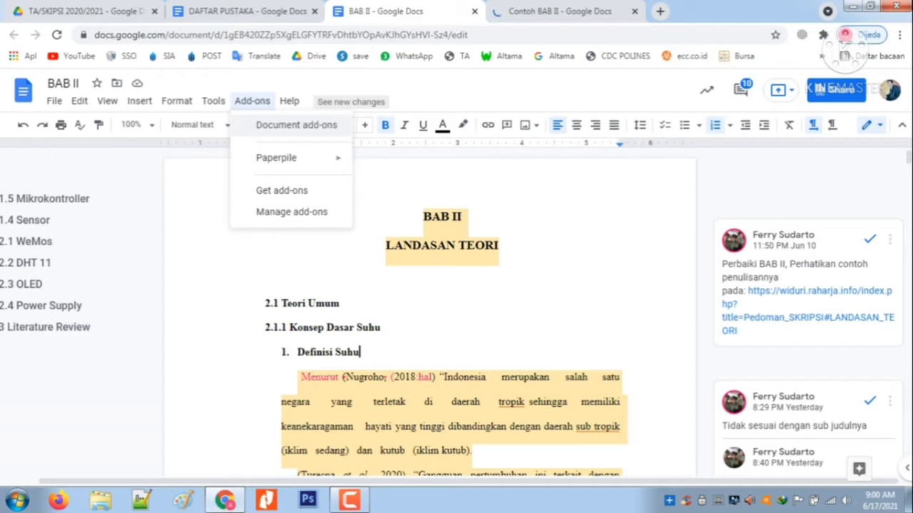
{"action": "left_click", "coordinate": [296, 124]}
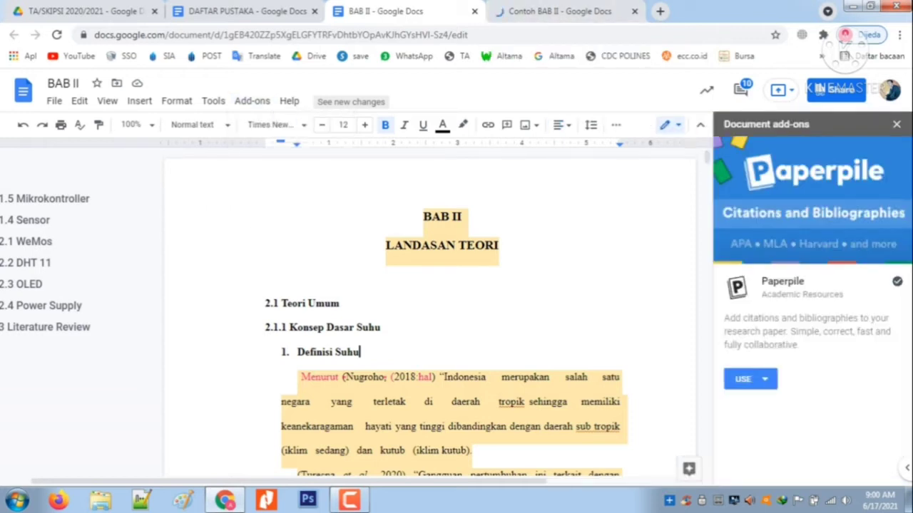
{"action": "left_click", "coordinate": [751, 379]}
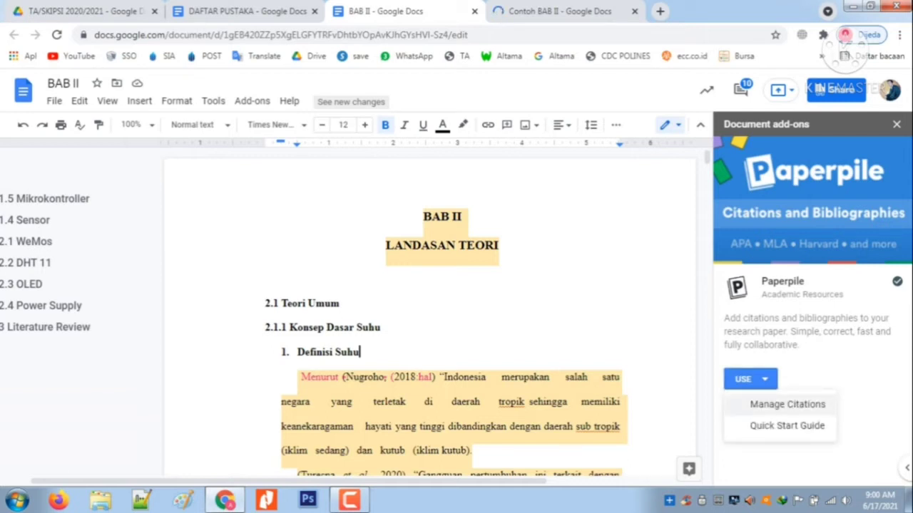
{"action": "left_click", "coordinate": [788, 404]}
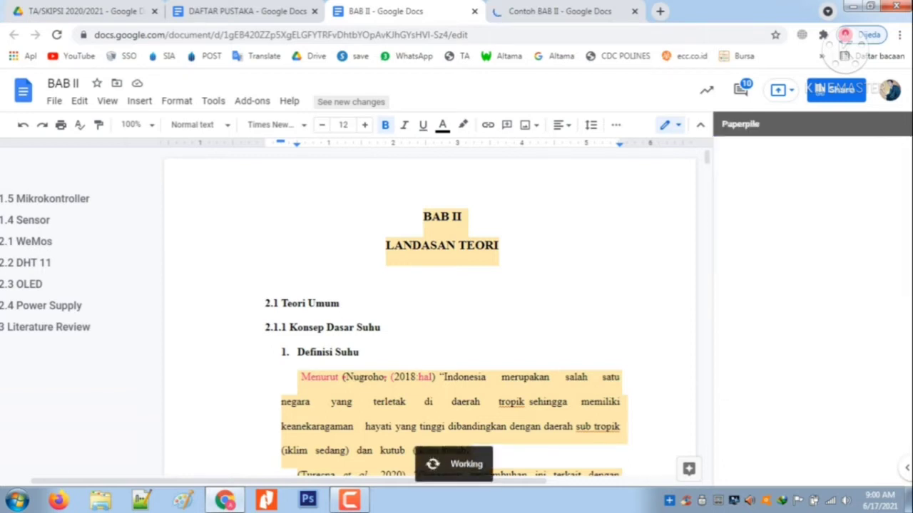
Examine the citation and bibliography format in the Contoh BAB II document, and return to BAB II
{"action": "left_click", "coordinate": [564, 11]}
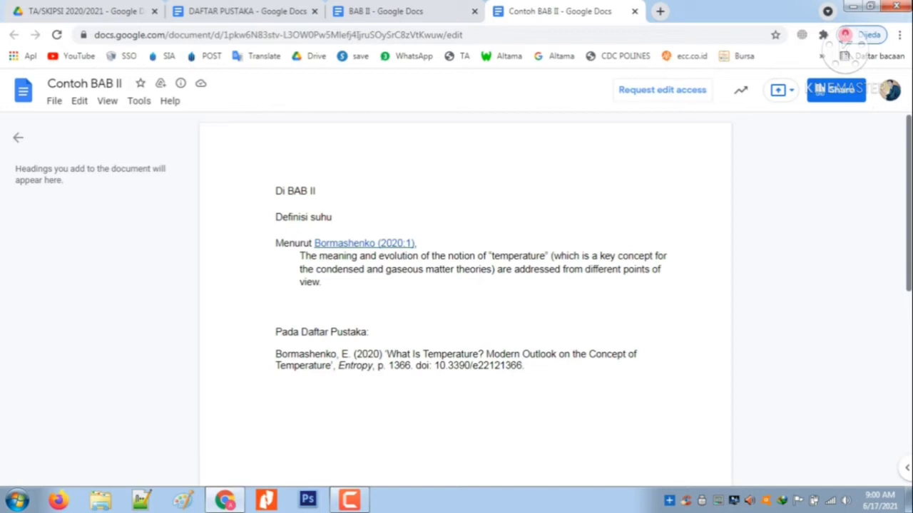
{"action": "mouse_move", "coordinate": [909, 203]}
{"action": "left_mouse_down"}
{"action": "mouse_move", "coordinate": [909, 366]}
{"action": "mouse_move", "coordinate": [908, 204]}
{"action": "left_mouse_up"}
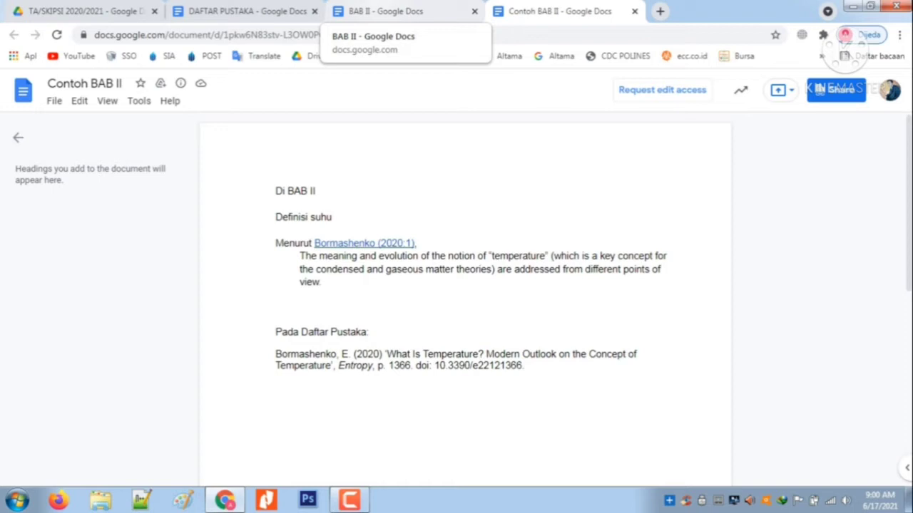
{"action": "left_click", "coordinate": [385, 11]}
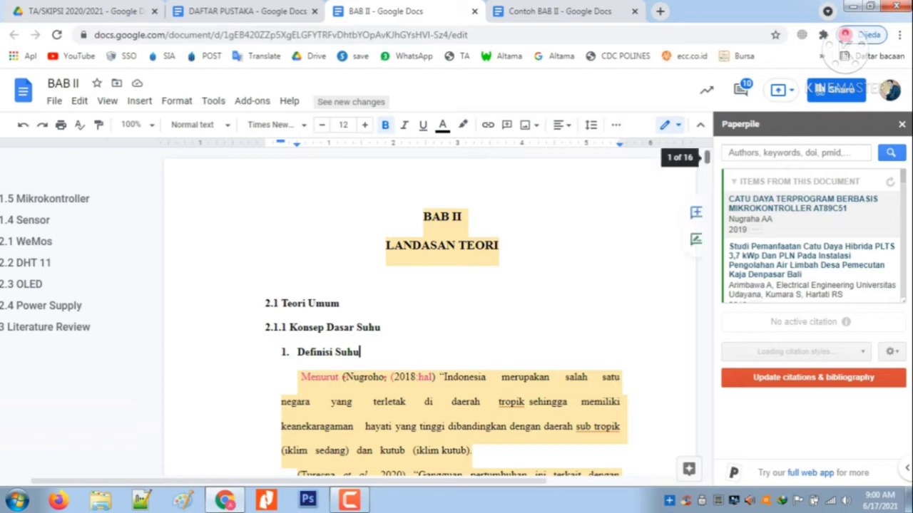
Search the Paperpile references for "suhu" and look through the matching papers for the Definisi Suhu section
{"action": "scroll", "coordinate": [706, 159], "scroll_direction": "down", "scroll_amount": 3}
{"action": "left_click_drag", "start_coordinate": [706, 158], "coordinate": [706, 159]}
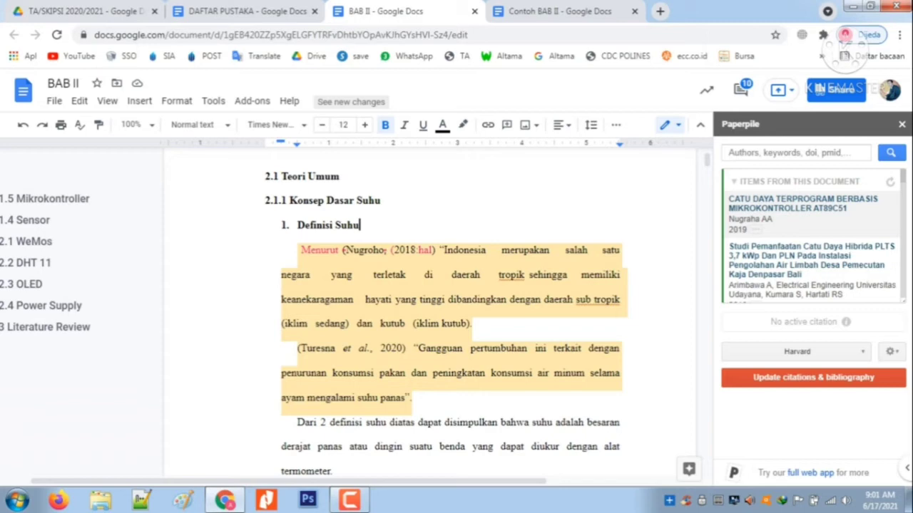
{"action": "left_click", "coordinate": [298, 251]}
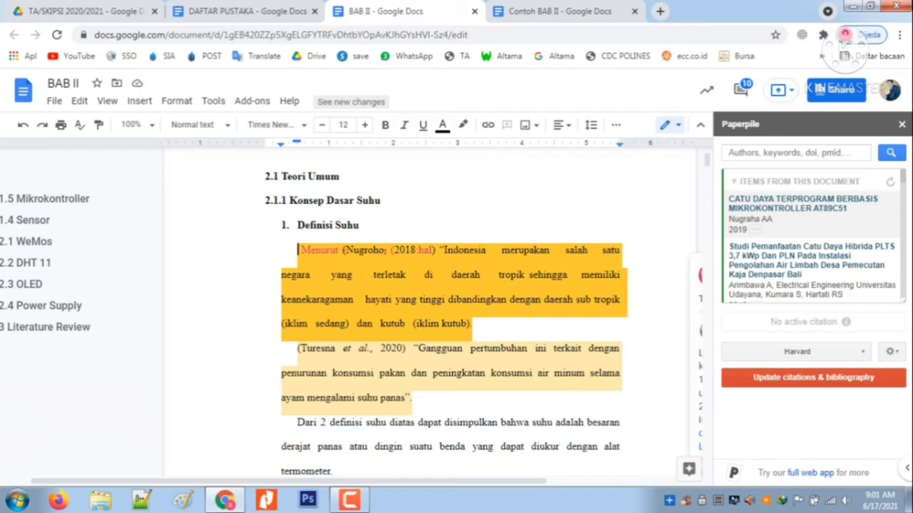
{"action": "mouse_move", "coordinate": [813, 214]}
{"action": "left_click", "coordinate": [795, 153]}
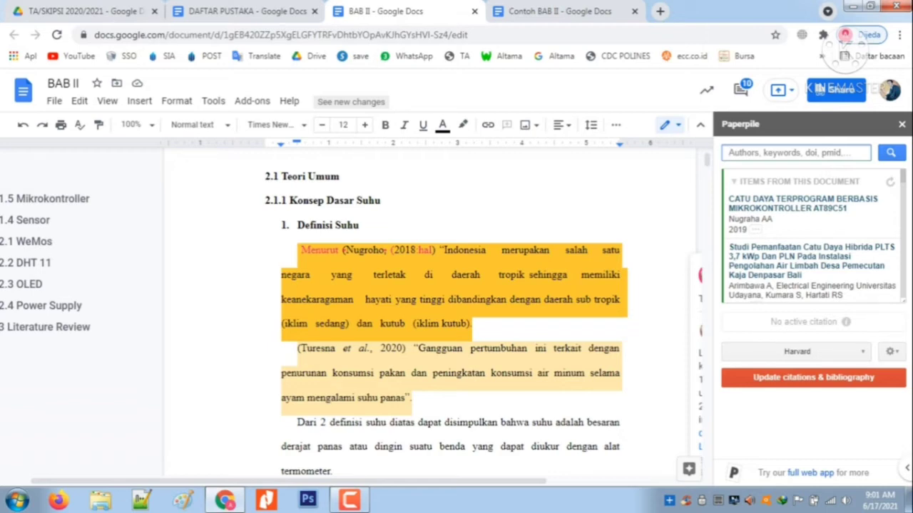
{"action": "type", "text": "suhu"}
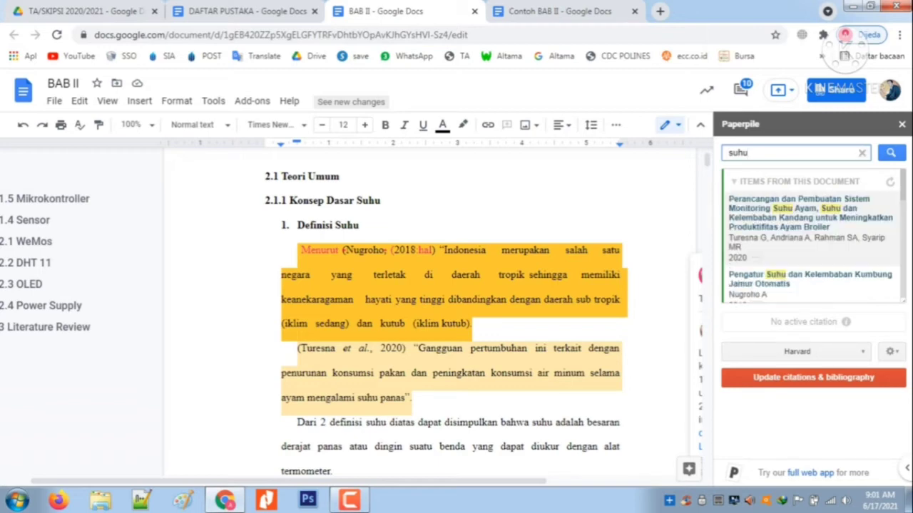
{"action": "left_click", "coordinate": [891, 152]}
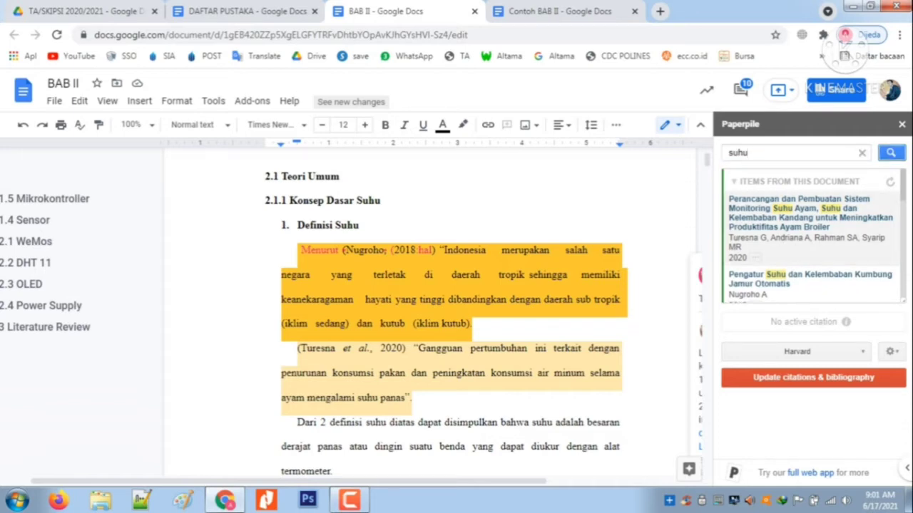
{"action": "scroll", "coordinate": [813, 237], "scroll_direction": "down", "scroll_amount": 1}
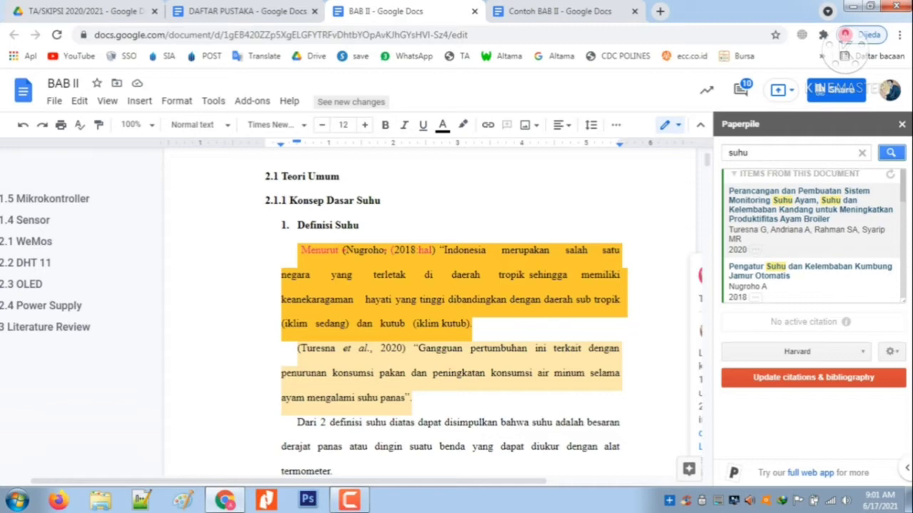
{"action": "scroll", "coordinate": [813, 235], "scroll_direction": "down", "scroll_amount": 1}
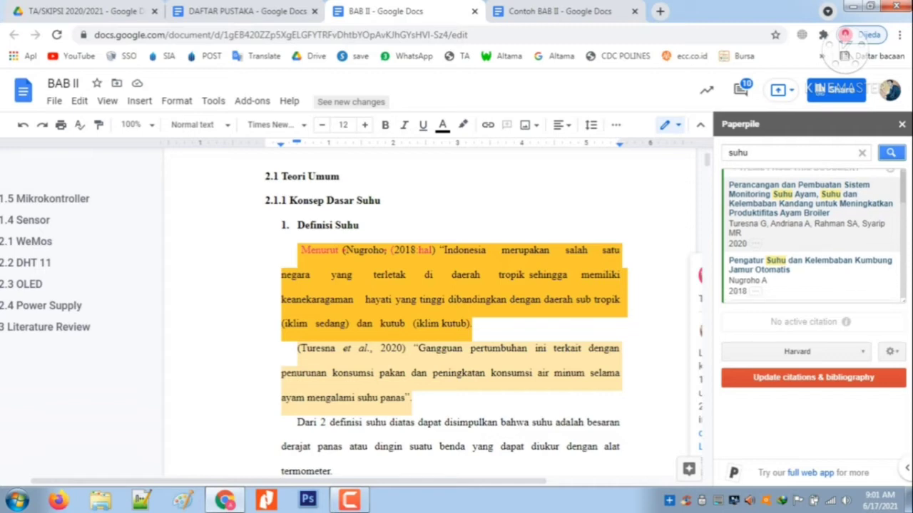
{"action": "scroll", "coordinate": [813, 235], "scroll_direction": "down", "scroll_amount": 4}
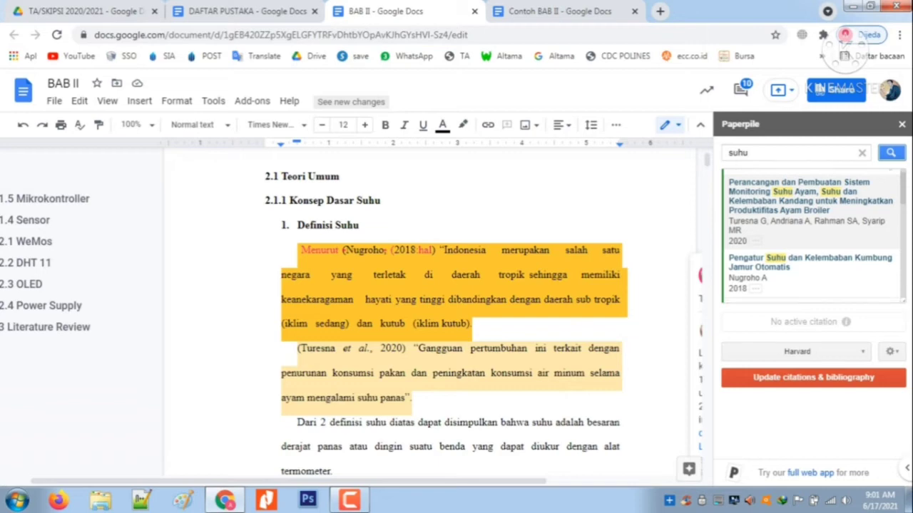
{"action": "scroll", "coordinate": [813, 236], "scroll_direction": "down", "scroll_amount": 15}
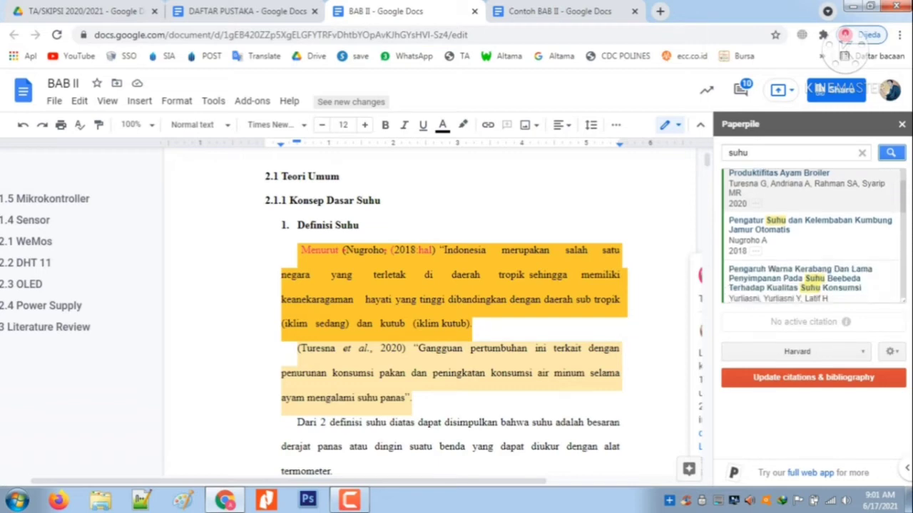
{"action": "scroll", "coordinate": [813, 235], "scroll_direction": "down", "scroll_amount": 5}
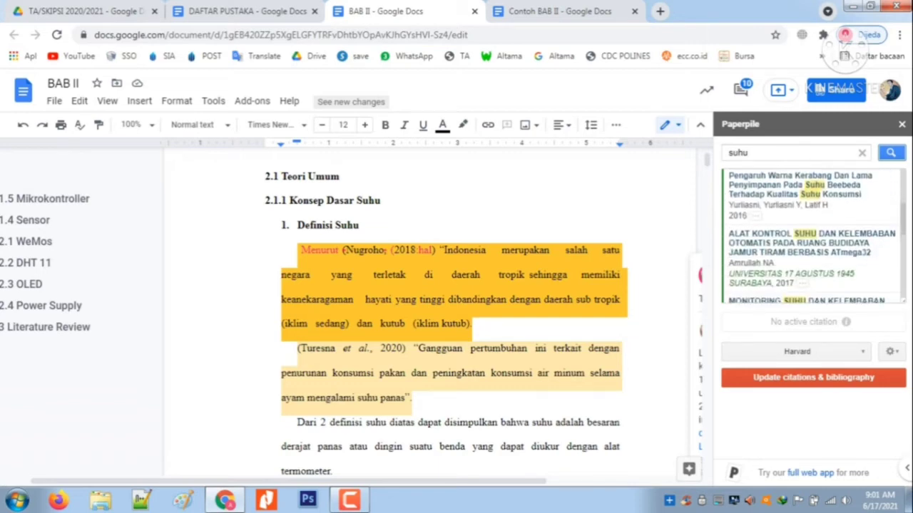
{"action": "scroll", "coordinate": [813, 235], "scroll_direction": "down", "scroll_amount": 2}
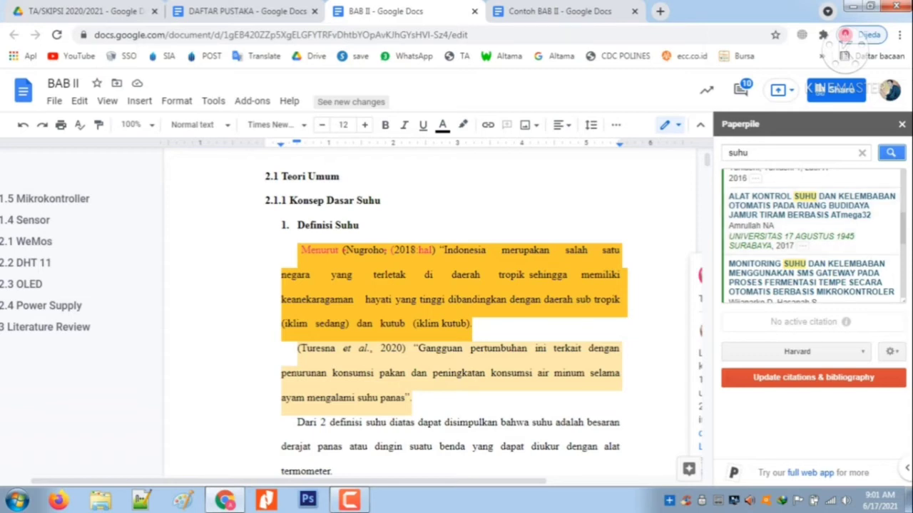
Insert two blank lines before the second quoted paragraph under Definisi Suhu
{"action": "left_click", "coordinate": [298, 348]}
{"action": "key", "text": "Return"}
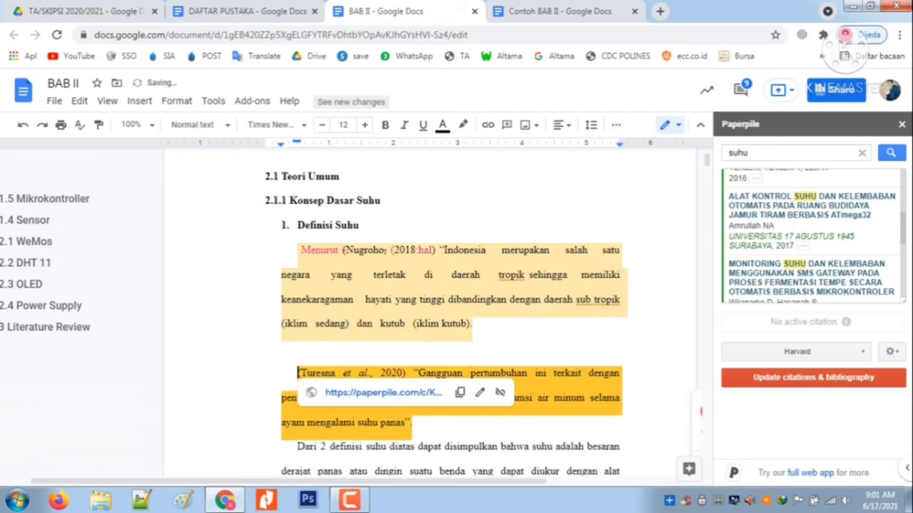
{"action": "key", "text": "Return"}
{"action": "left_click", "coordinate": [298, 348]}
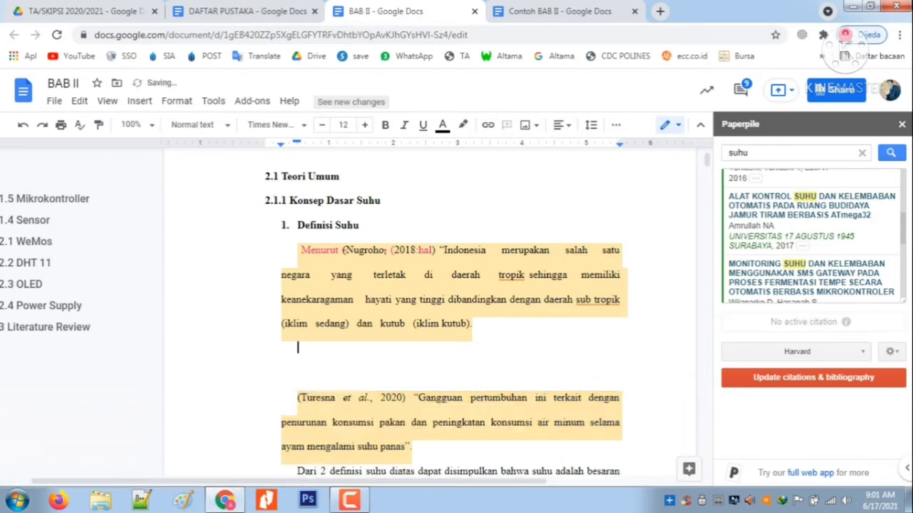
Insert two blank lines above the first quoted paragraph under Definisi Suhu and place the cursor on the upper one
{"action": "key", "text": "Up"}
{"action": "key", "text": "Up"}
{"action": "key", "text": "Up"}
{"action": "key", "text": "Up"}
{"action": "key", "text": "Up"}
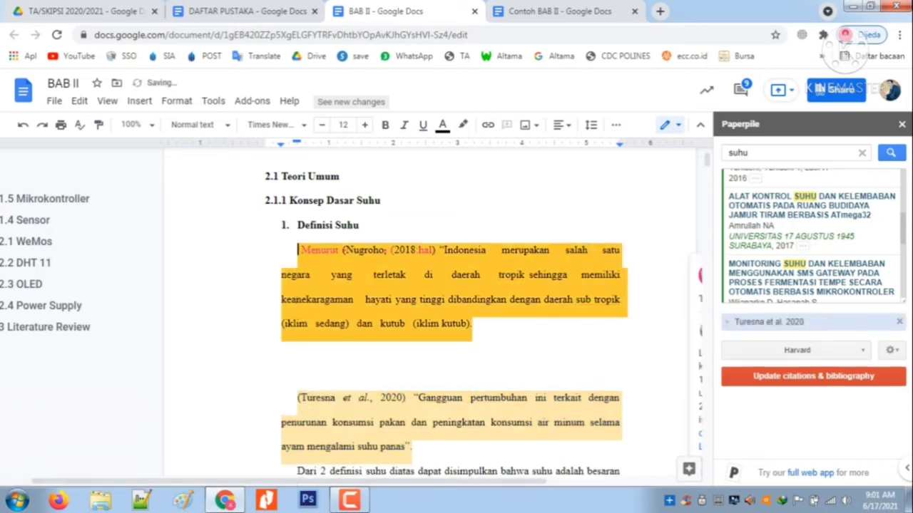
{"action": "key", "text": "Down"}
{"action": "key", "text": "Return"}
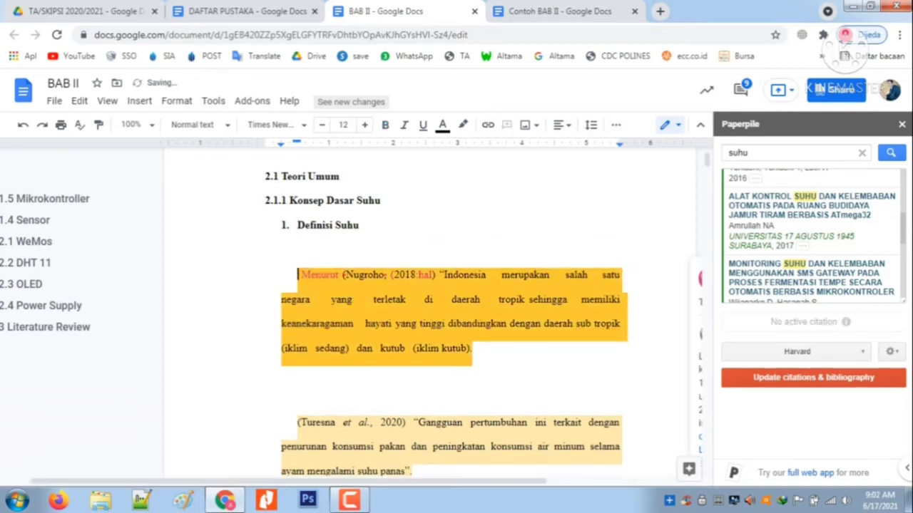
{"action": "key", "text": "Return"}
{"action": "key", "text": "Up"}
{"action": "key", "text": "Up"}
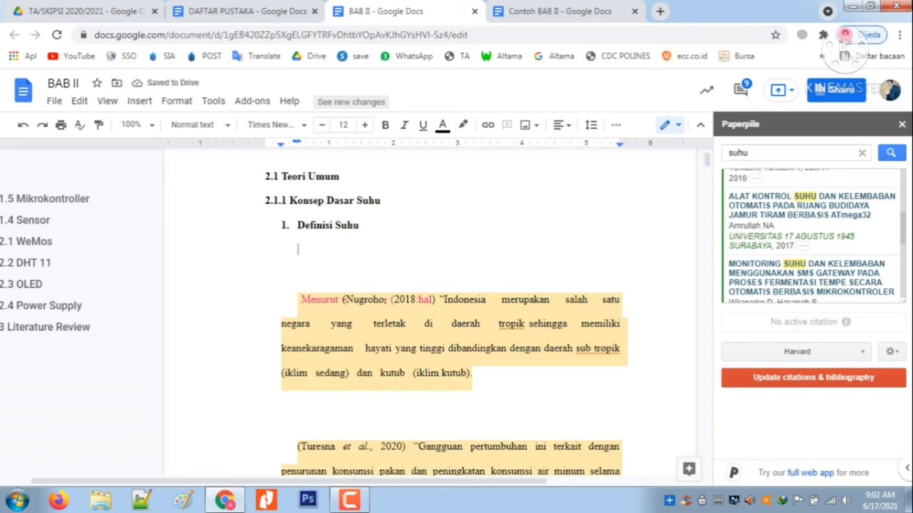
Expand the Paperpile entry "ALAT KONTROL SUHU DAN KELEMBABAN OTOMATIS PADA RUANG BUDIDAYA JAMUR TIRAM BERBASIS ATmega32" and open its source website
{"action": "mouse_move", "coordinate": [811, 223]}
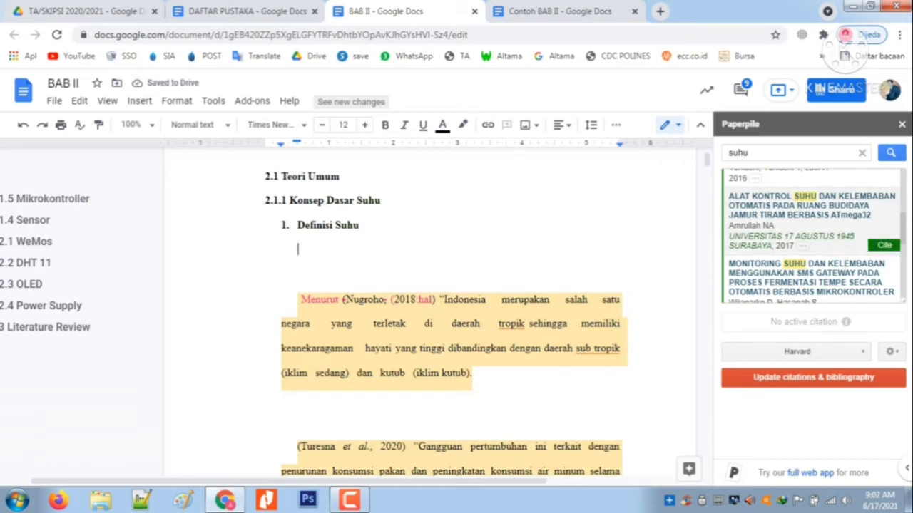
{"action": "left_click", "coordinate": [812, 223]}
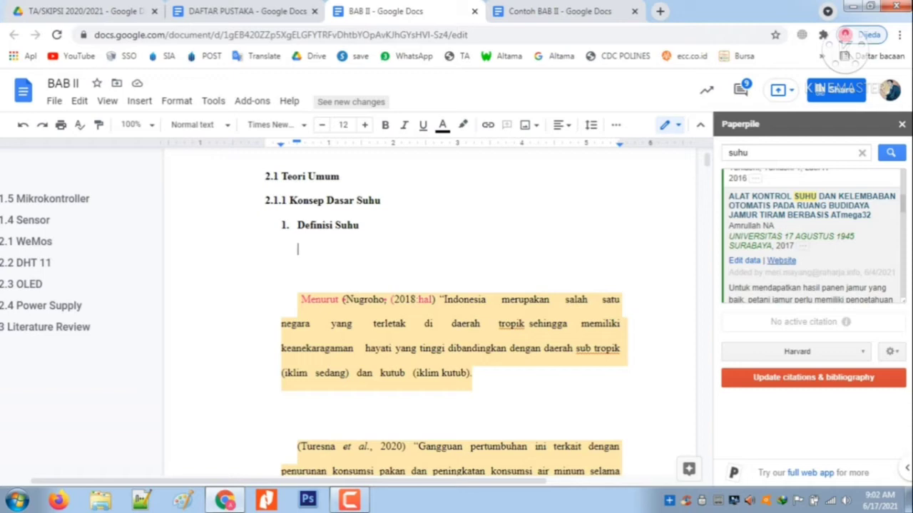
{"action": "left_click", "coordinate": [780, 260]}
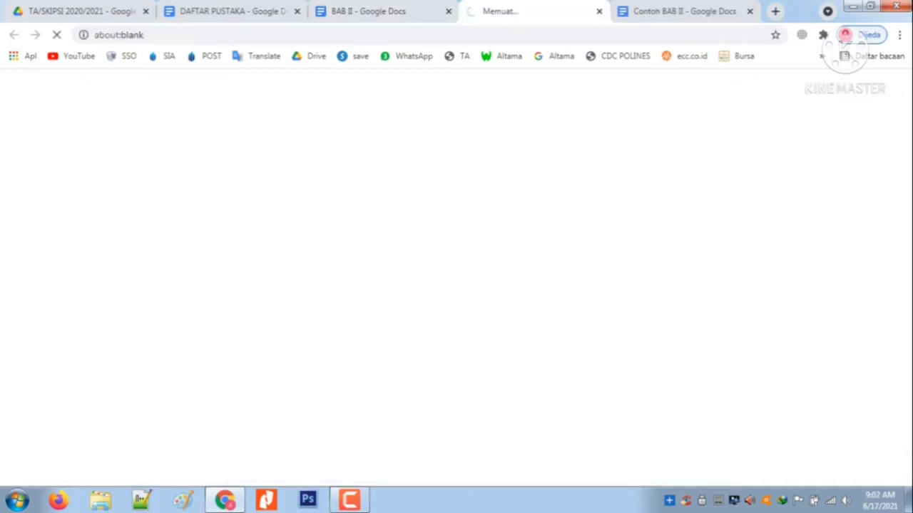
Compare the citation format in the Contoh BAB II document with the source's repository page
{"action": "left_click", "coordinate": [683, 11]}
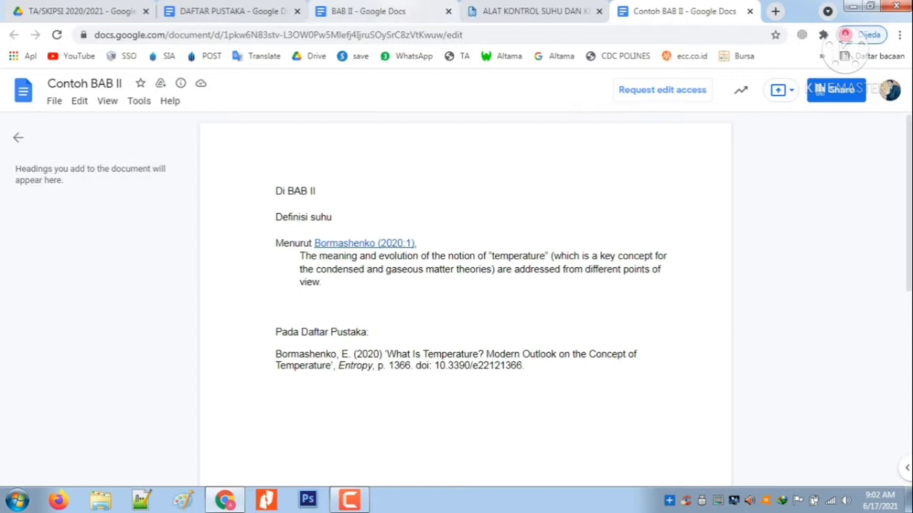
{"action": "left_click", "coordinate": [371, 12]}
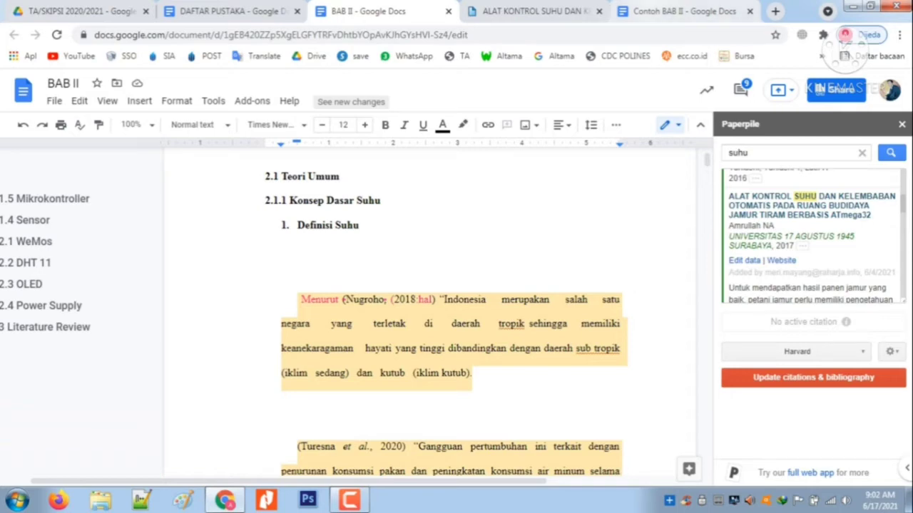
{"action": "left_click", "coordinate": [683, 10]}
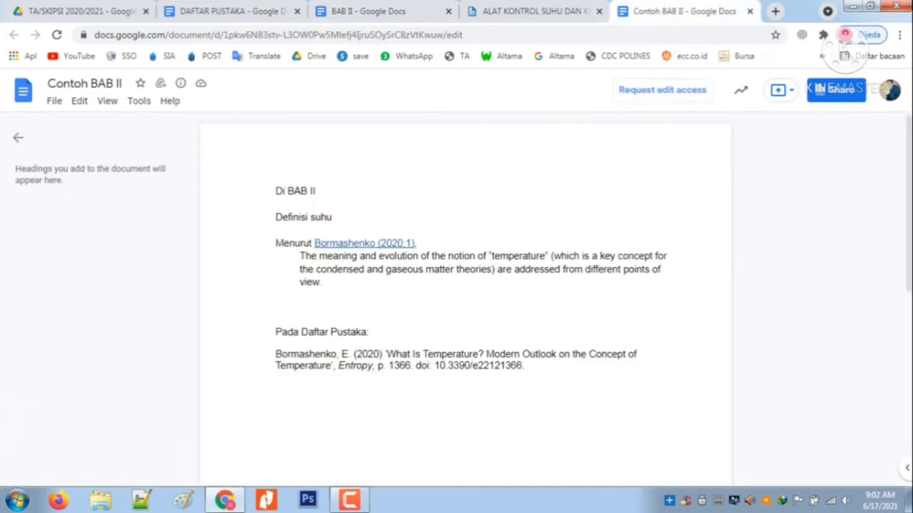
{"action": "left_click", "coordinate": [534, 11]}
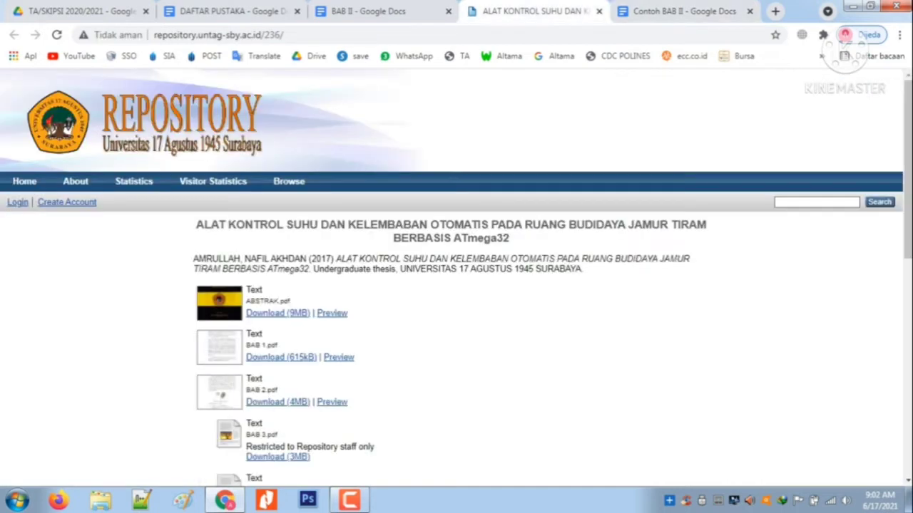
{"action": "left_click", "coordinate": [683, 10]}
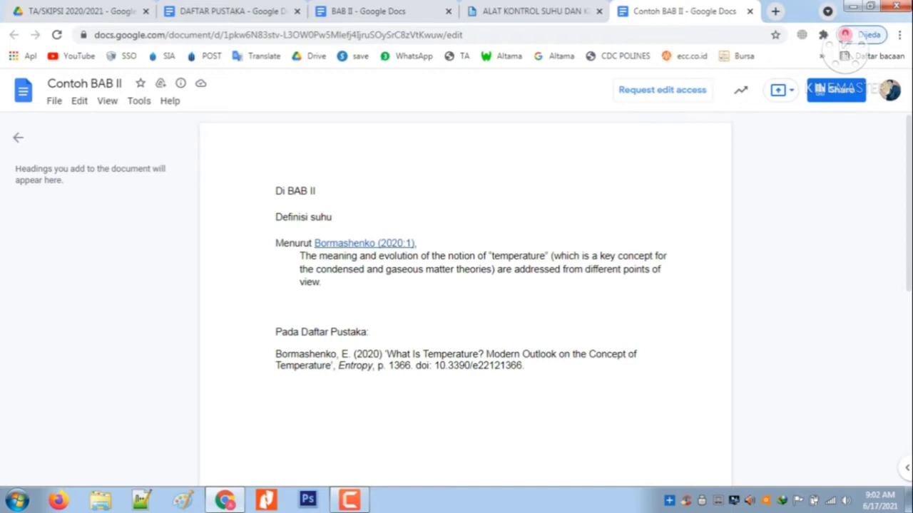
{"action": "left_click", "coordinate": [528, 10]}
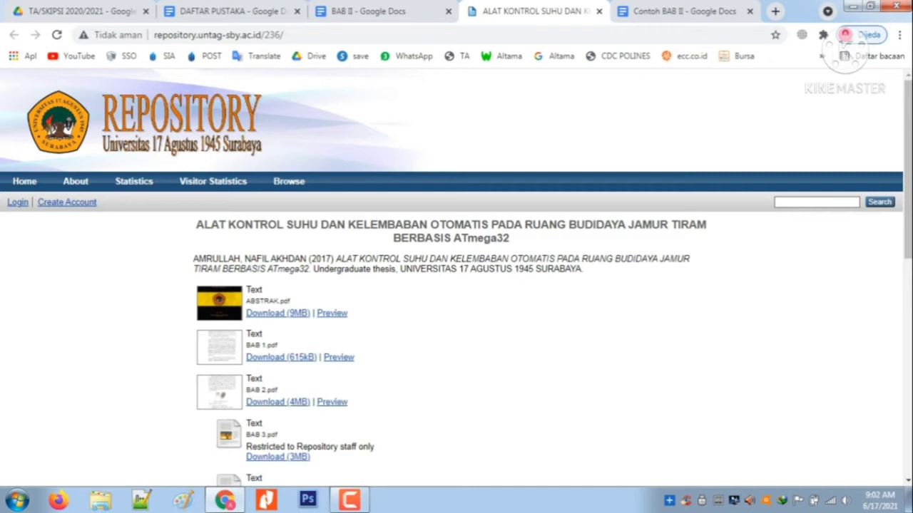
Download BAB 1.pdf from the repository page, reusing the existing file if it is complete, and open it in Nitro Pro
{"action": "scroll", "coordinate": [457, 278], "scroll_direction": "down", "scroll_amount": 1}
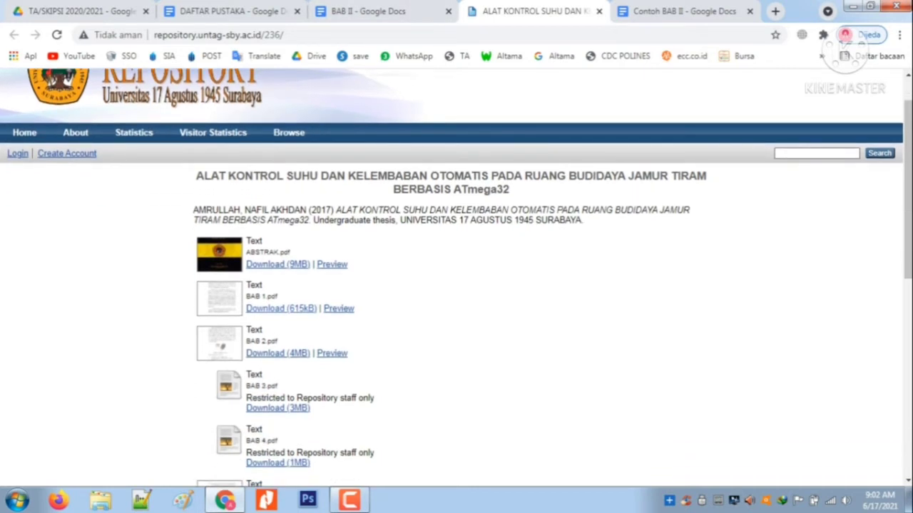
{"action": "left_click", "coordinate": [281, 308]}
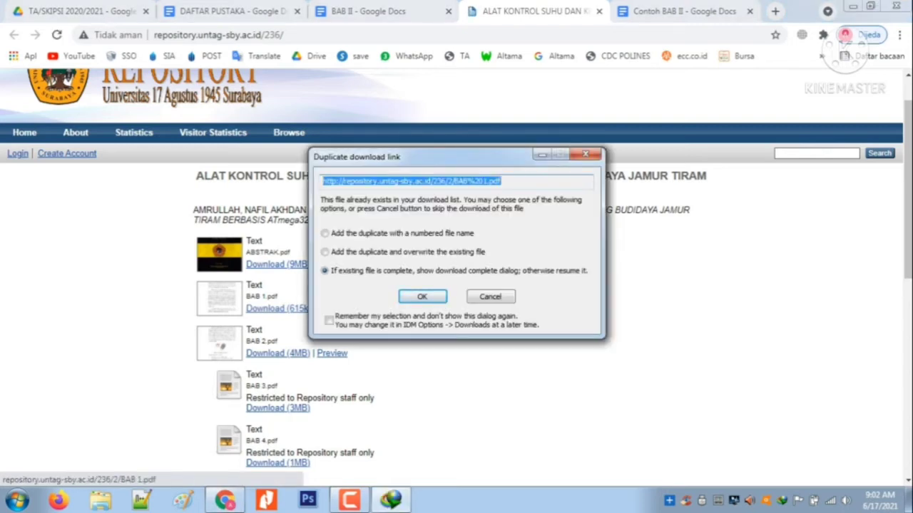
{"action": "left_click", "coordinate": [422, 297]}
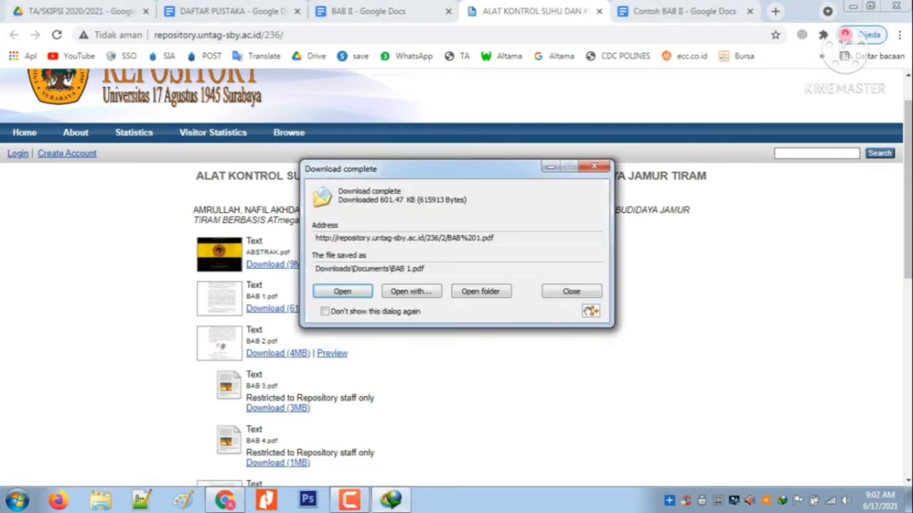
{"action": "left_click", "coordinate": [343, 292]}
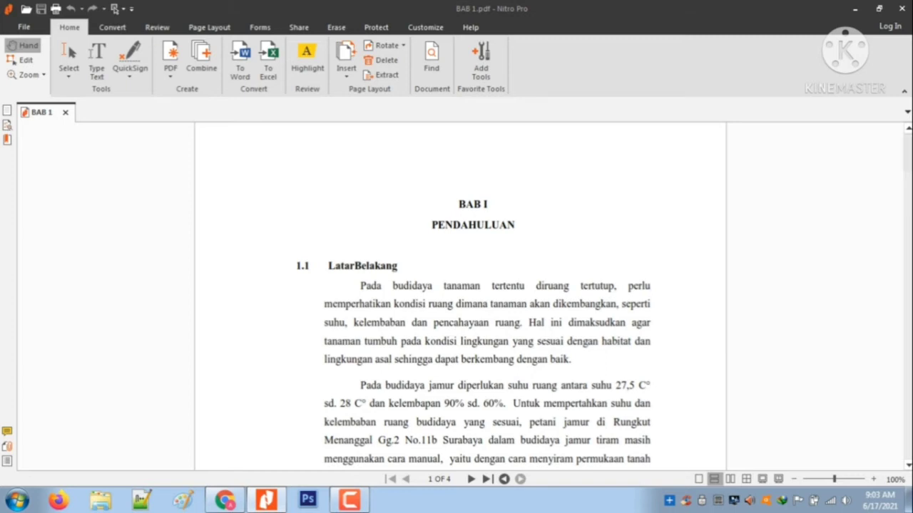
Read through all pages of BAB 1.pdf for a temperature definition to cite, and close the PDF
{"action": "scroll", "coordinate": [460, 296], "scroll_direction": "down", "scroll_amount": 3}
{"action": "scroll", "coordinate": [460, 296], "scroll_direction": "down", "scroll_amount": 4}
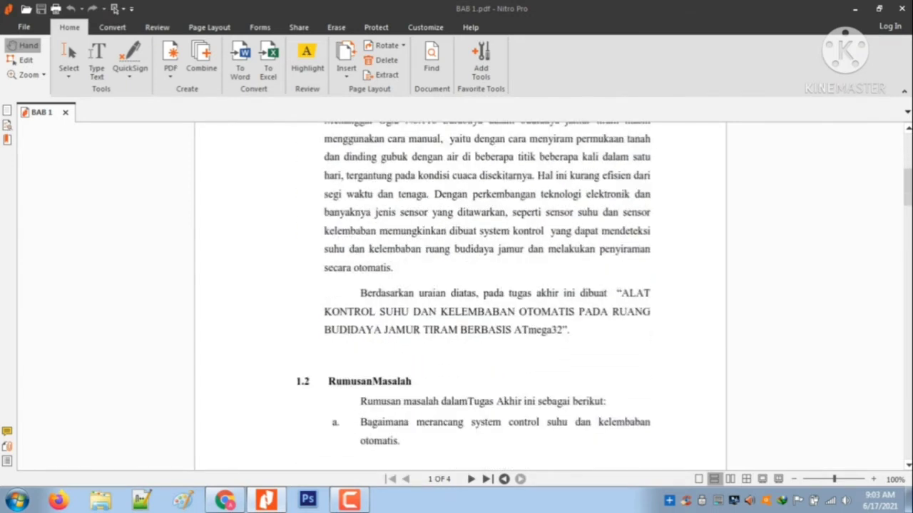
{"action": "scroll", "coordinate": [475, 286], "scroll_direction": "up", "scroll_amount": 1}
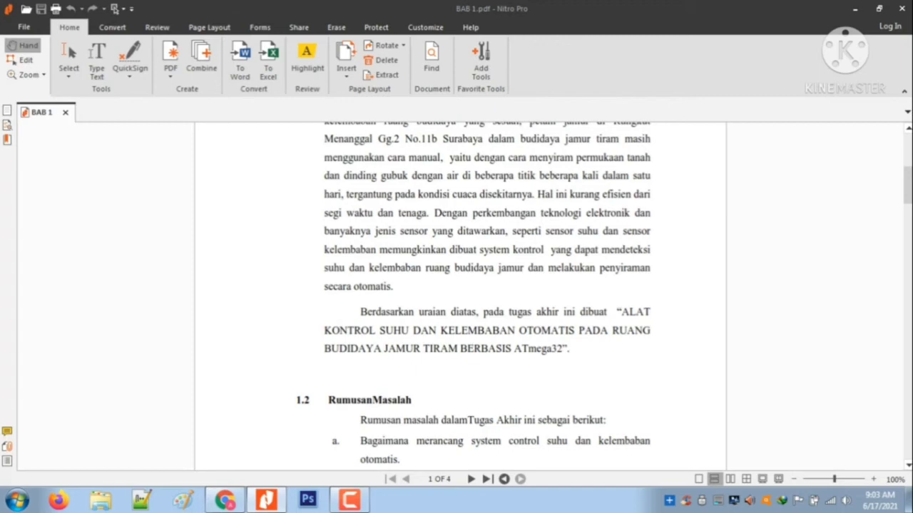
{"action": "scroll", "coordinate": [460, 296], "scroll_direction": "up", "scroll_amount": 1}
{"action": "scroll", "coordinate": [460, 296], "scroll_direction": "down", "scroll_amount": 19}
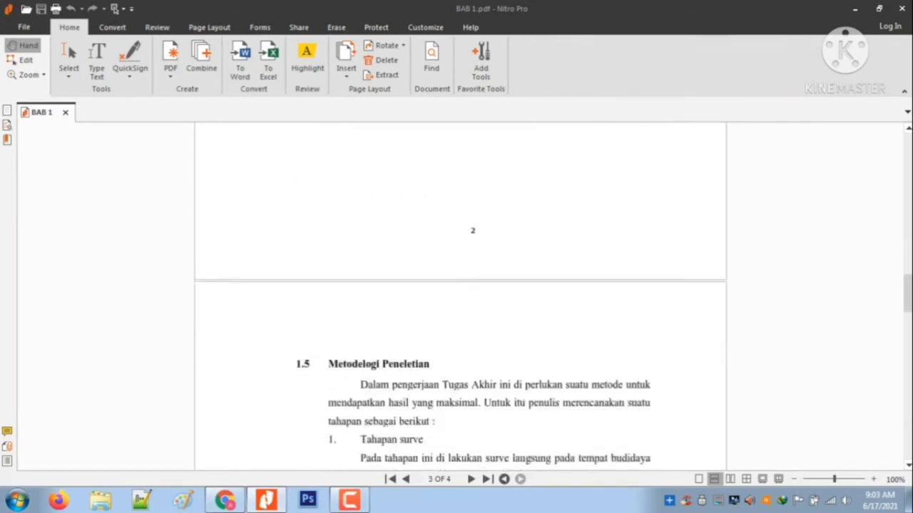
{"action": "scroll", "coordinate": [460, 295], "scroll_direction": "down", "scroll_amount": 12}
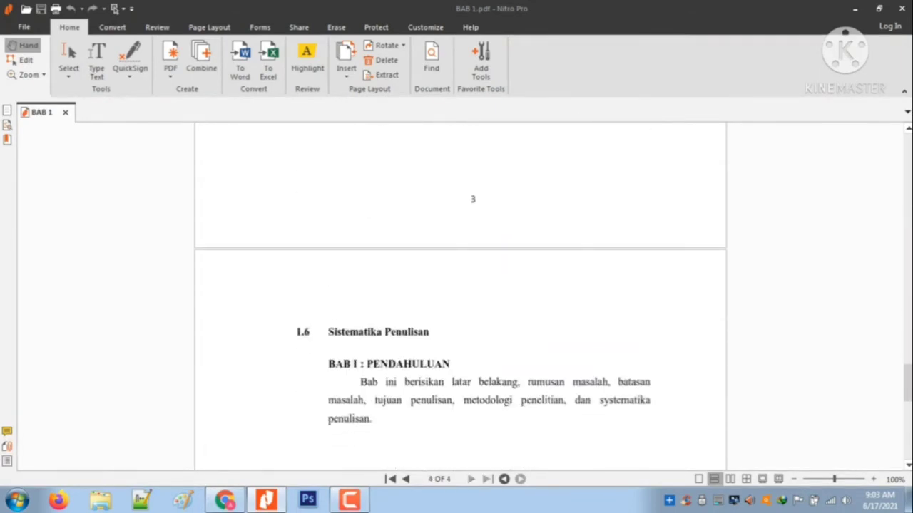
{"action": "scroll", "coordinate": [460, 296], "scroll_direction": "down", "scroll_amount": 12}
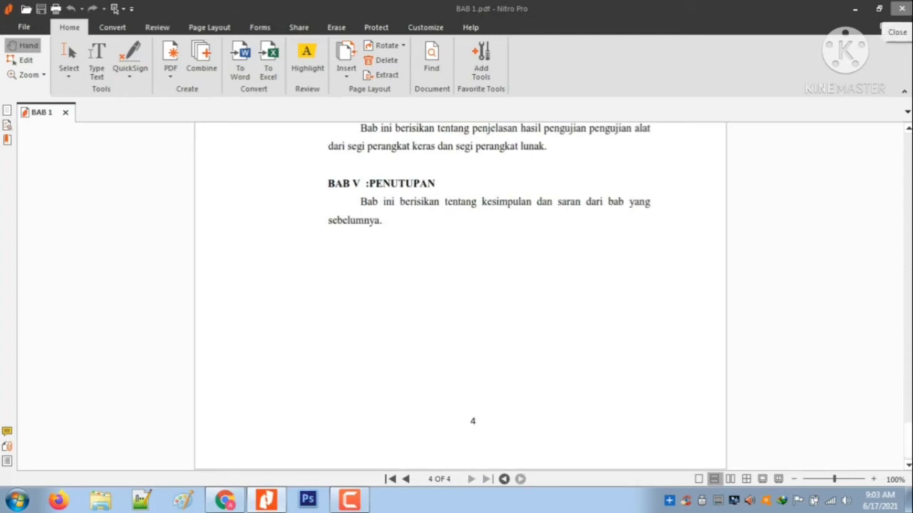
{"action": "left_click", "coordinate": [901, 9]}
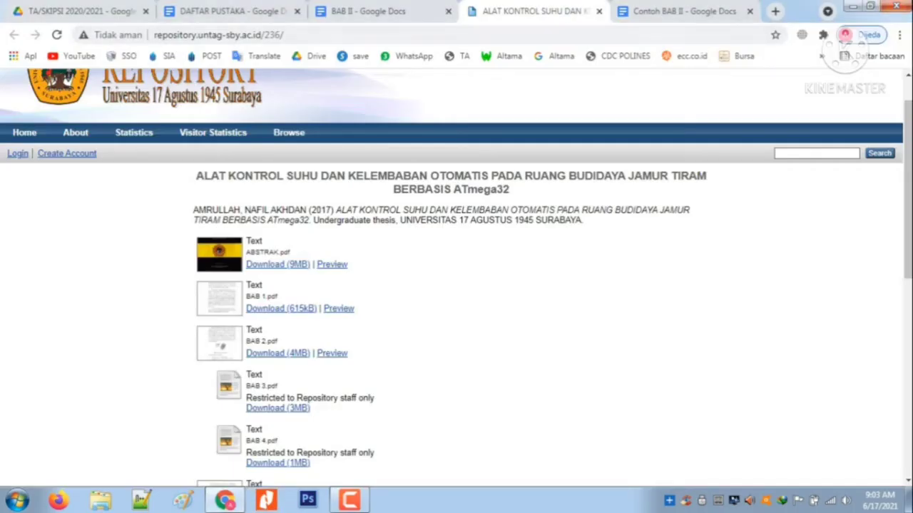
Close the repository page and open the source website of the Paperpile entry "MONITORING SUHU DAN KELEMBABAN MENGGUNAKAN SMS GATEWAY" from the BAB II document
{"action": "left_click", "coordinate": [599, 11]}
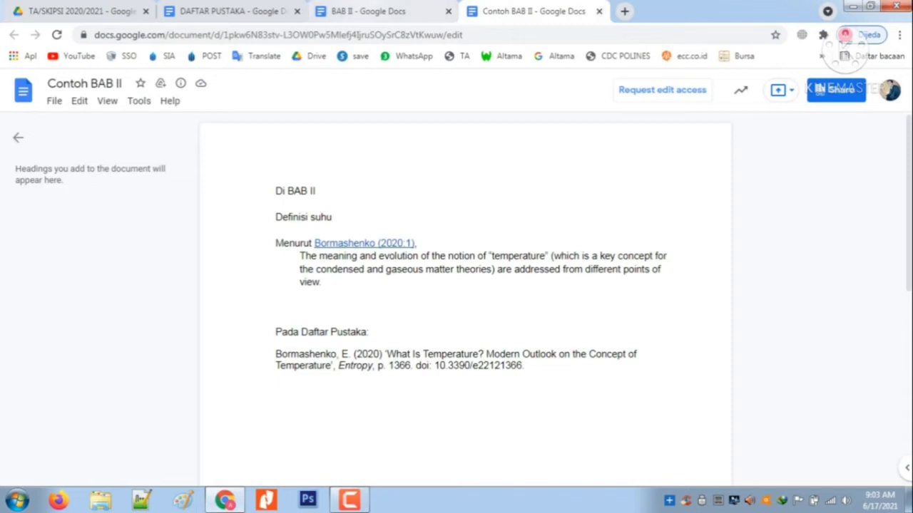
{"action": "left_click", "coordinate": [378, 11]}
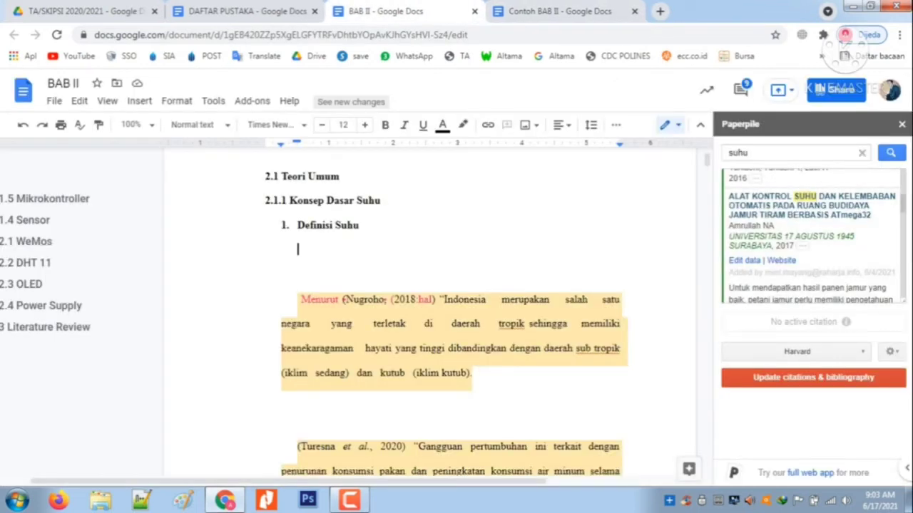
{"action": "scroll", "coordinate": [813, 235], "scroll_direction": "down", "scroll_amount": 3}
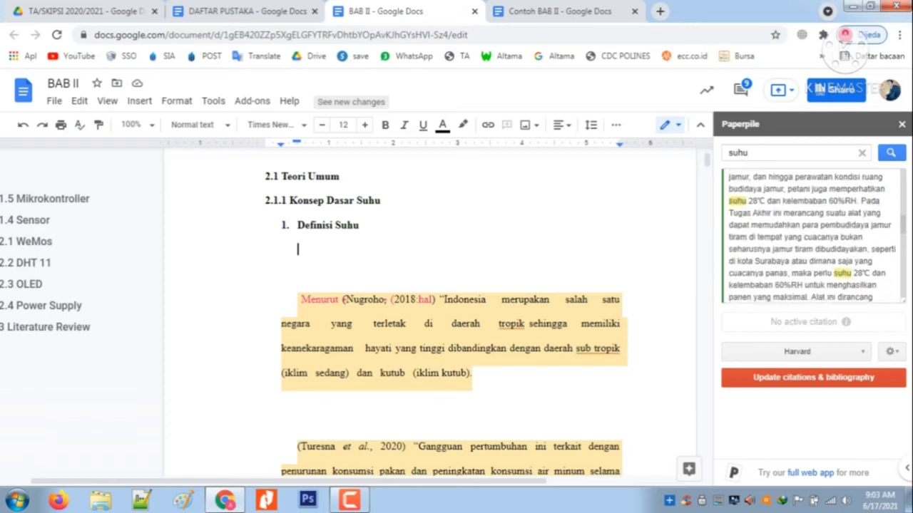
{"action": "scroll", "coordinate": [813, 235], "scroll_direction": "down", "scroll_amount": 4}
{"action": "scroll", "coordinate": [812, 236], "scroll_direction": "down", "scroll_amount": 5}
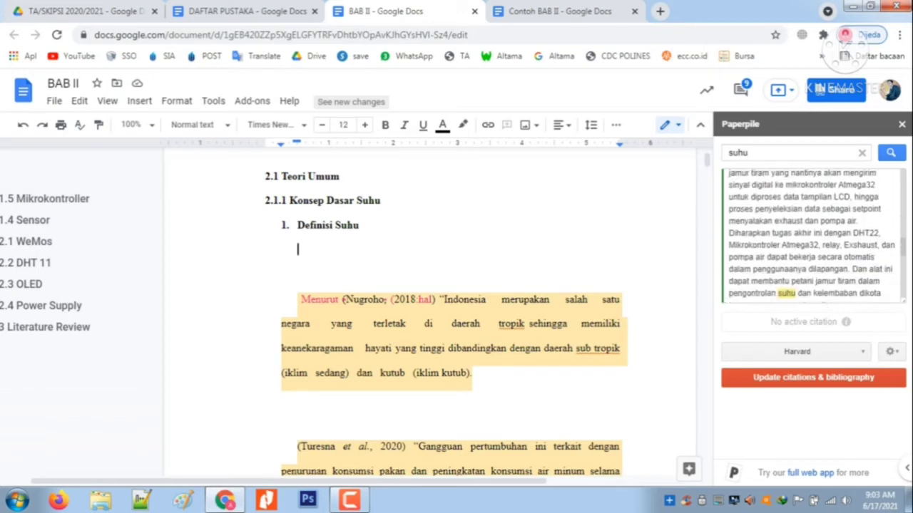
{"action": "scroll", "coordinate": [813, 235], "scroll_direction": "down", "scroll_amount": 1}
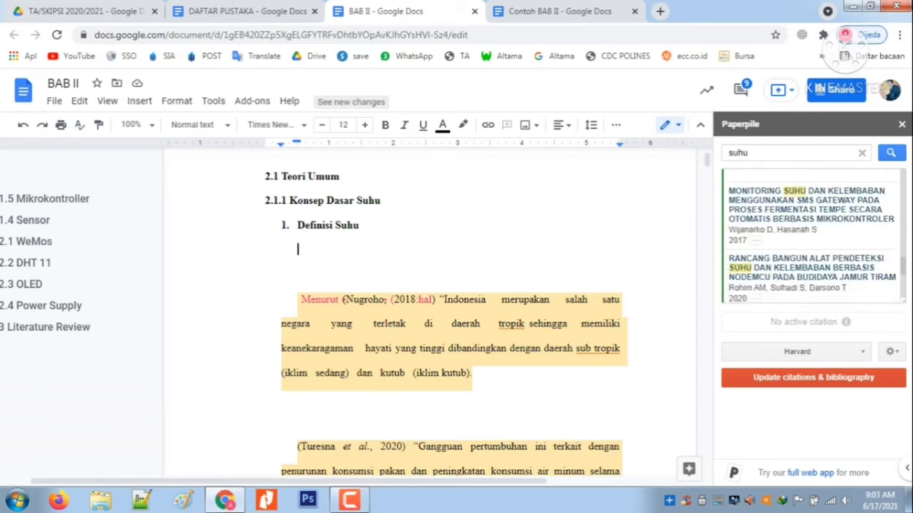
{"action": "scroll", "coordinate": [813, 236], "scroll_direction": "down", "scroll_amount": 1}
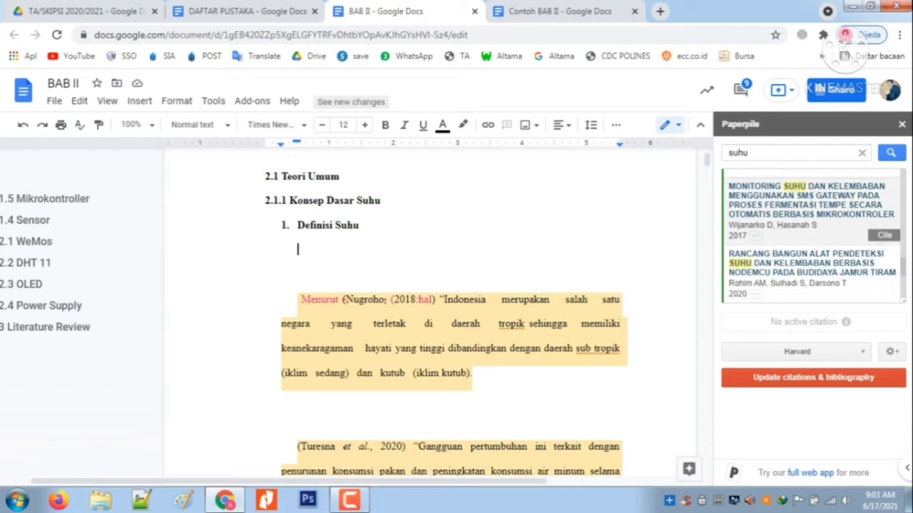
{"action": "left_click", "coordinate": [755, 236]}
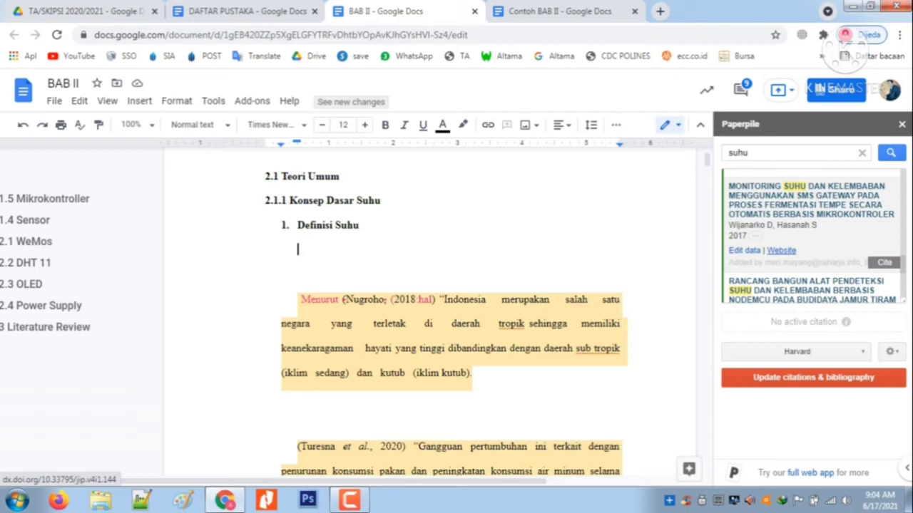
{"action": "left_click", "coordinate": [781, 250]}
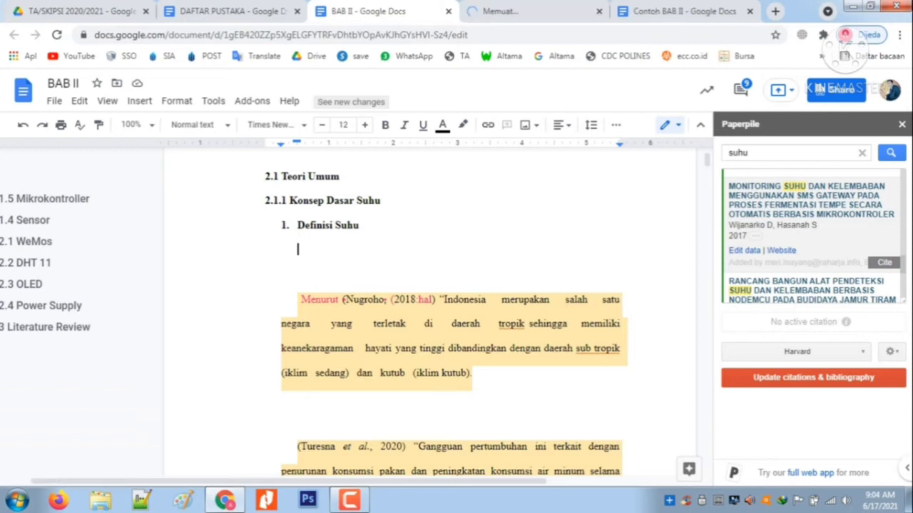
Open the source website of the Paperpile entry "RANCANG BANGUN ALAT PENDETEKSI SUHU DAN KELEMBABAN BERBASIS NODEMCU PADA BUDIDAYA JAMUR TIRAM"
{"action": "scroll", "coordinate": [812, 236], "scroll_direction": "down", "scroll_amount": 3}
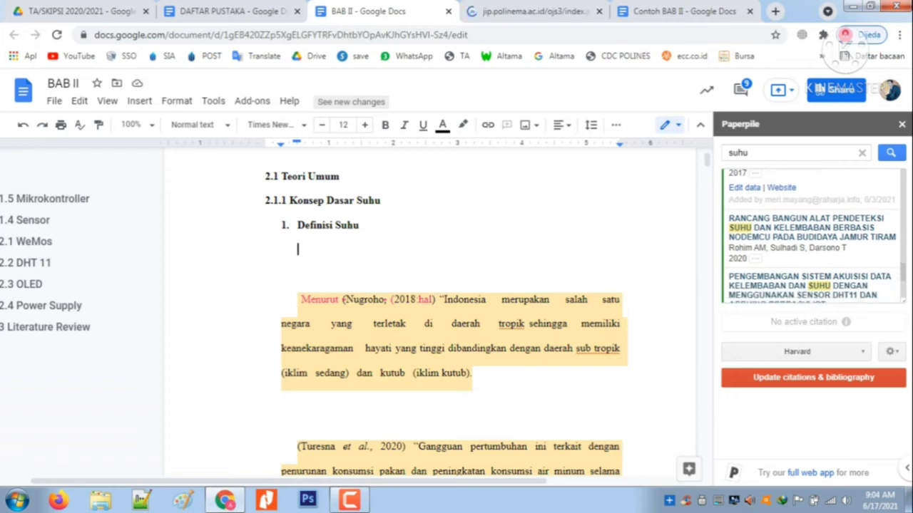
{"action": "scroll", "coordinate": [812, 235], "scroll_direction": "down", "scroll_amount": 2}
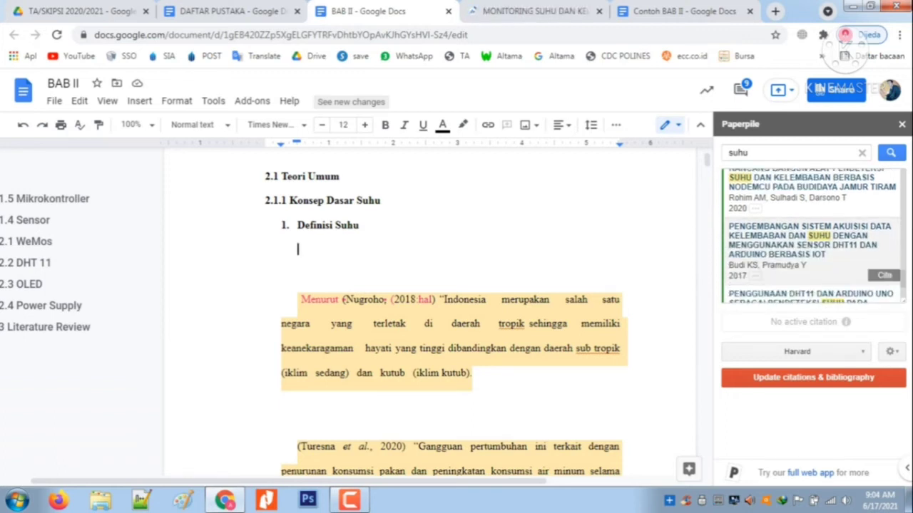
{"action": "left_click", "coordinate": [755, 208]}
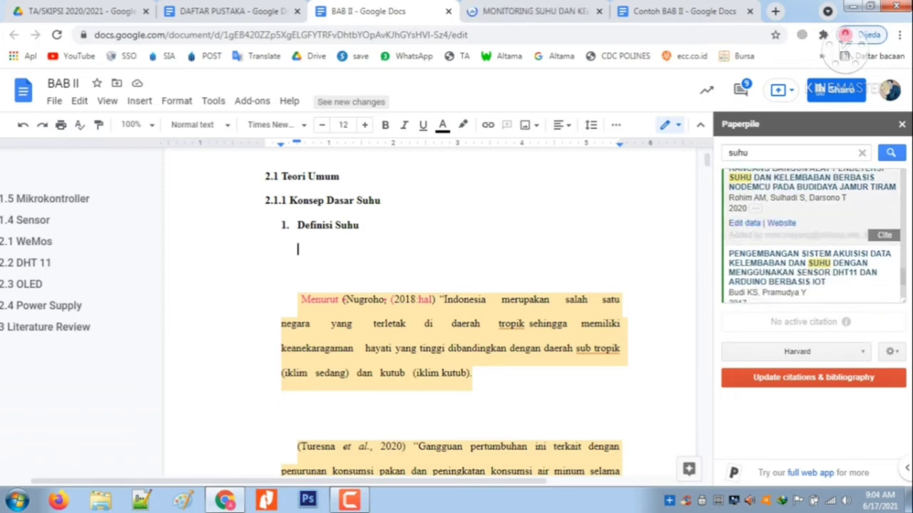
{"action": "left_click", "coordinate": [781, 223]}
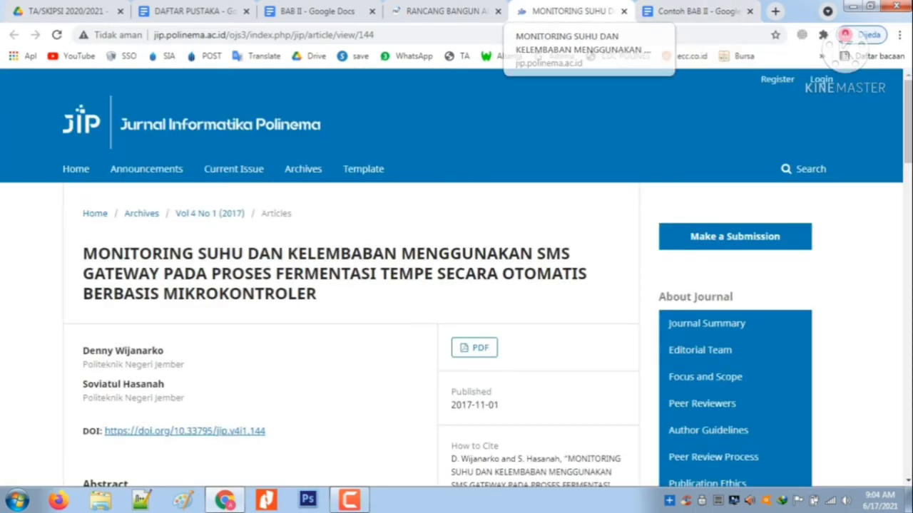
Download the PDF of the SMS Gateway monitoring article, reusing the existing file if it is complete, and open it in Nitro Pro
{"action": "left_click", "coordinate": [475, 348]}
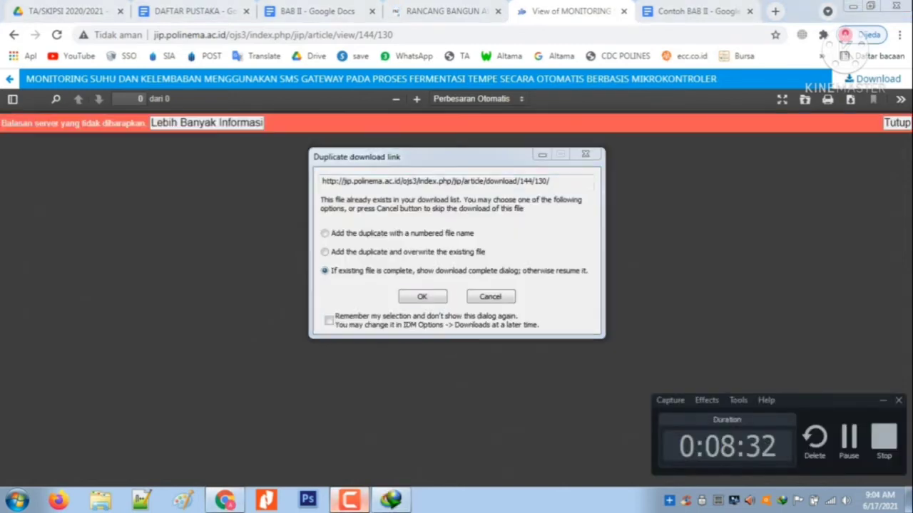
{"action": "left_click", "coordinate": [422, 296]}
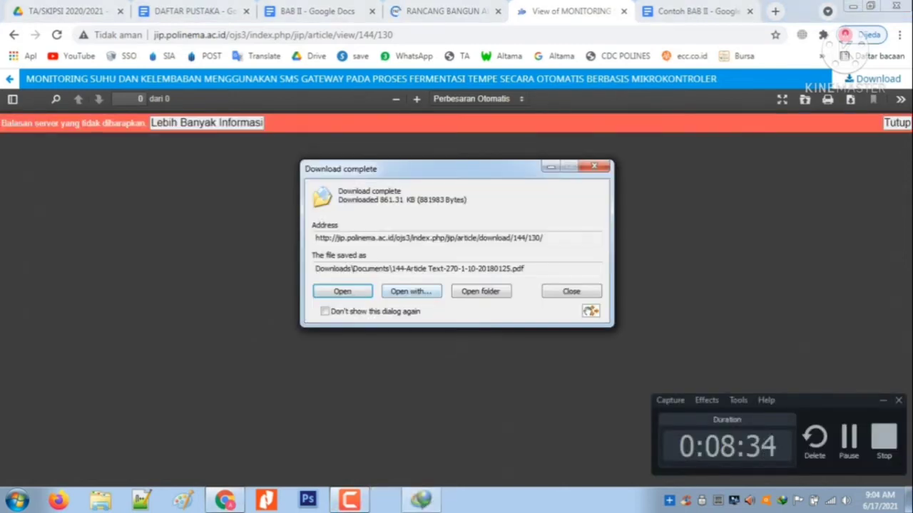
{"action": "left_click", "coordinate": [411, 292]}
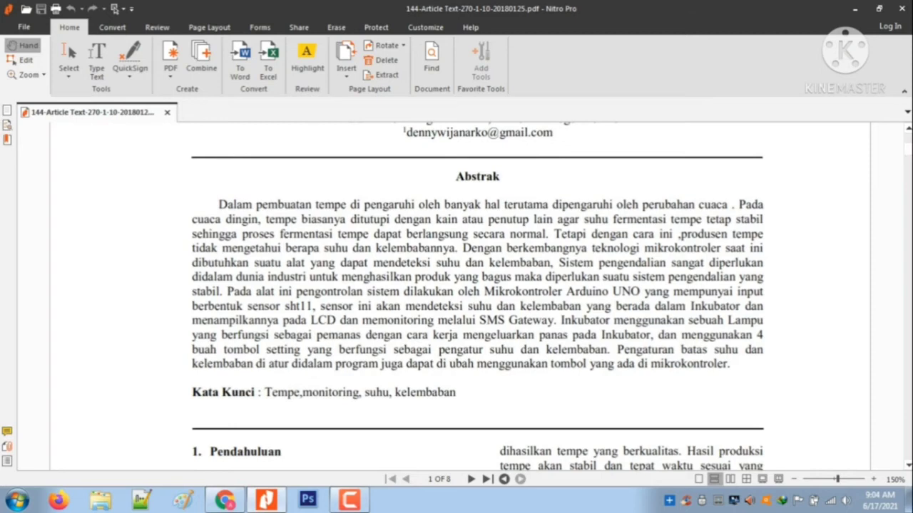
Read the introduction and the Tinjauan Pustaka section of the article for a definition of suhu to cite
{"action": "scroll", "coordinate": [478, 296], "scroll_direction": "down", "scroll_amount": 5}
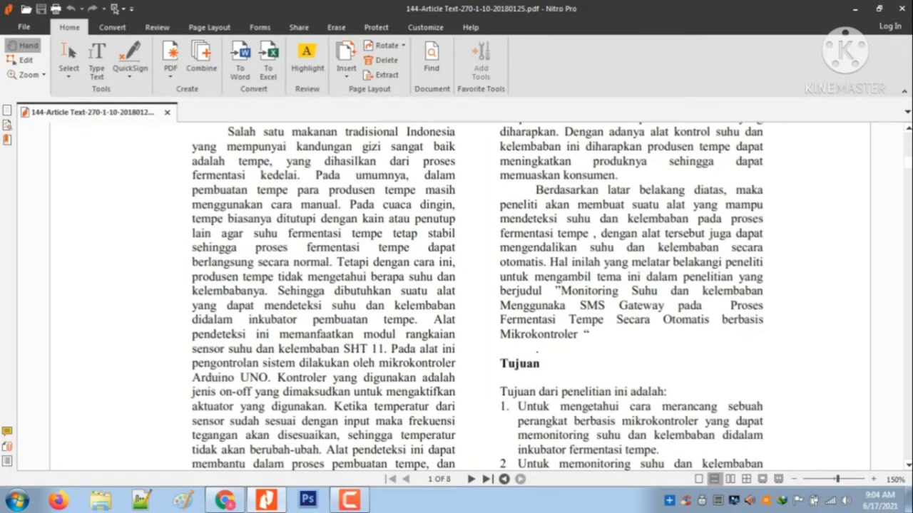
{"action": "scroll", "coordinate": [478, 296], "scroll_direction": "up", "scroll_amount": 2}
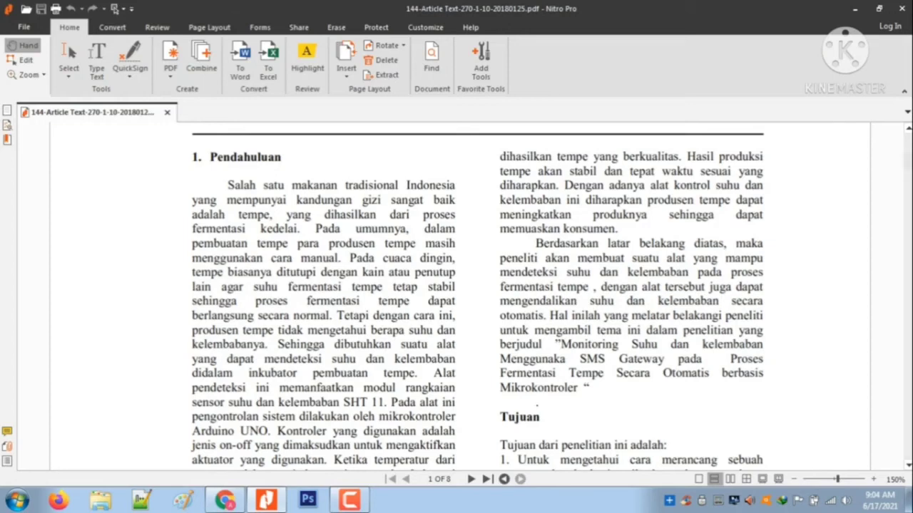
{"action": "scroll", "coordinate": [478, 296], "scroll_direction": "down", "scroll_amount": 5}
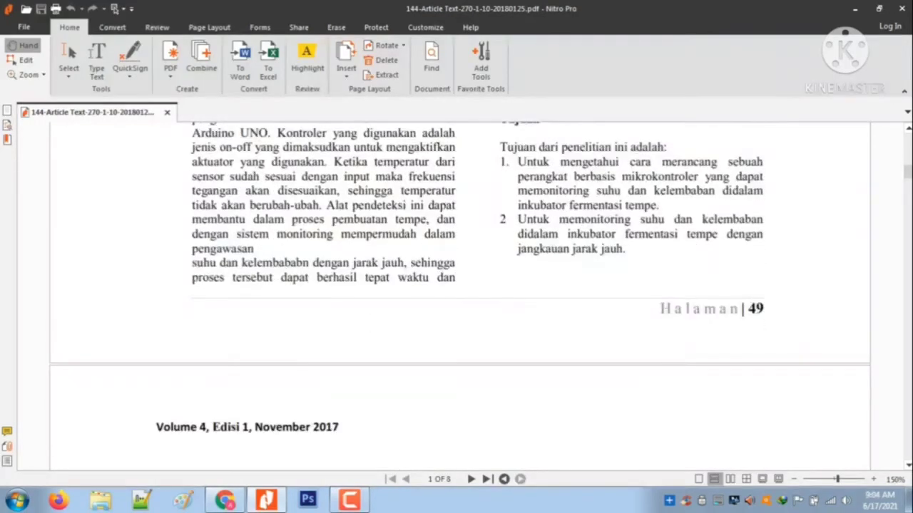
{"action": "scroll", "coordinate": [478, 296], "scroll_direction": "up", "scroll_amount": 2}
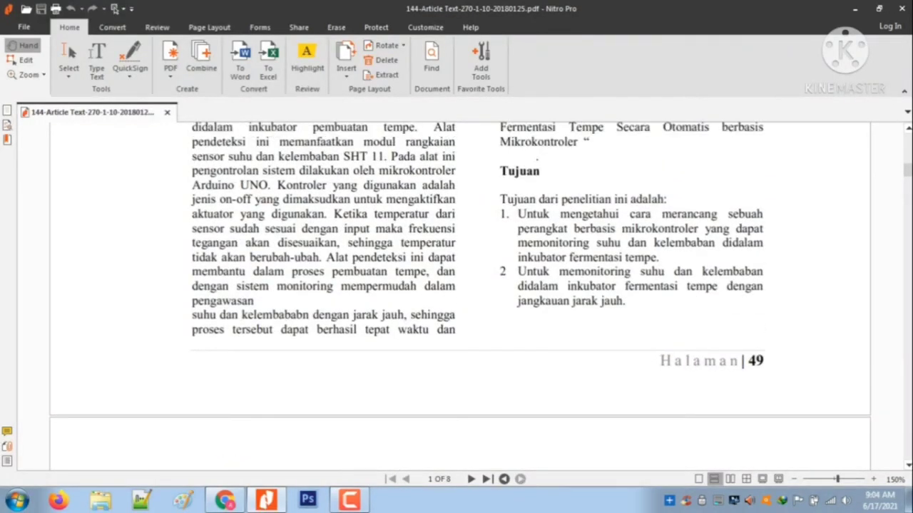
{"action": "scroll", "coordinate": [478, 296], "scroll_direction": "up", "scroll_amount": 3}
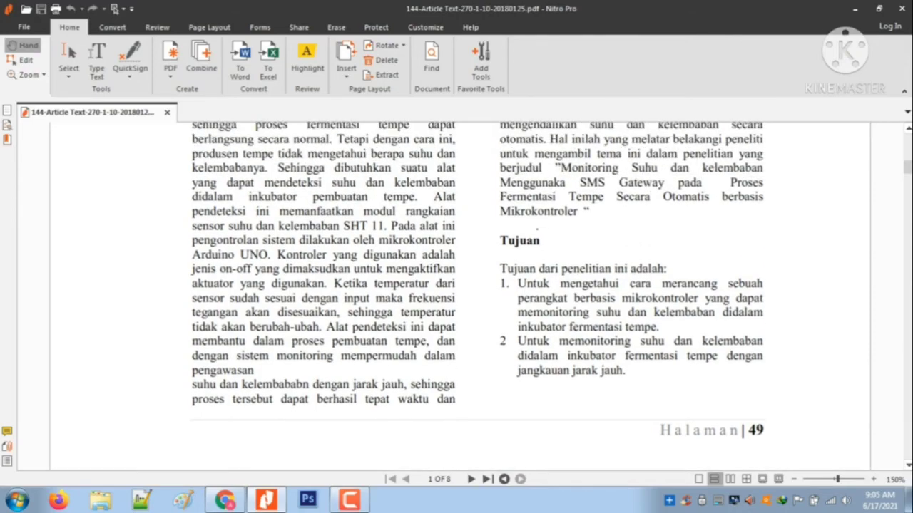
{"action": "scroll", "coordinate": [478, 296], "scroll_direction": "down", "scroll_amount": 9}
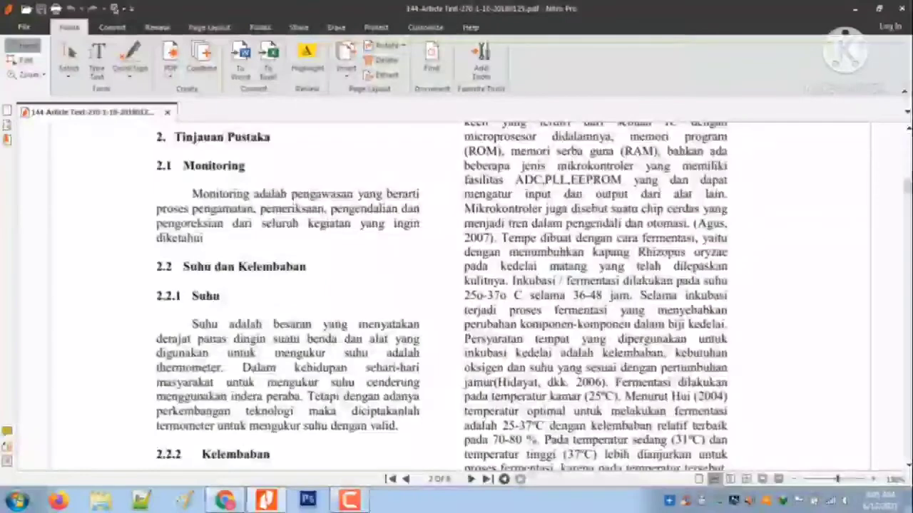
{"action": "scroll", "coordinate": [457, 296], "scroll_direction": "down", "scroll_amount": 2}
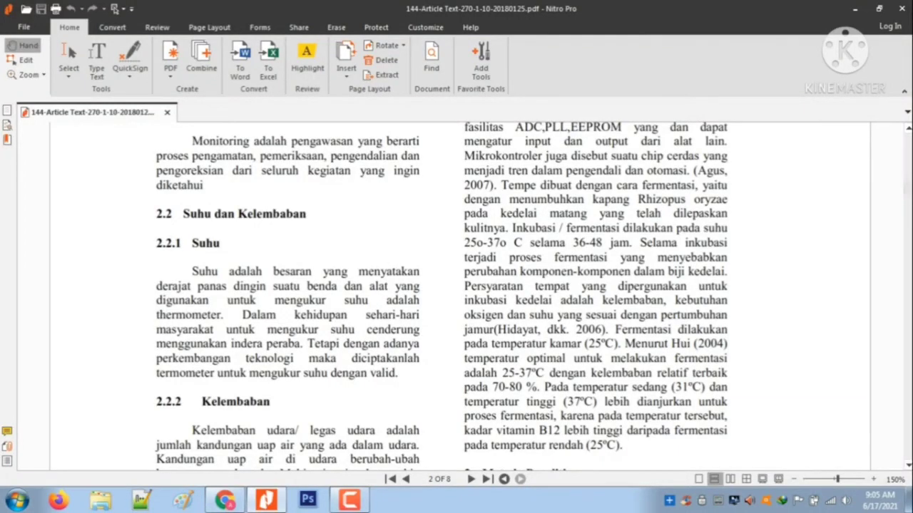
{"action": "scroll", "coordinate": [456, 296], "scroll_direction": "down", "scroll_amount": 15}
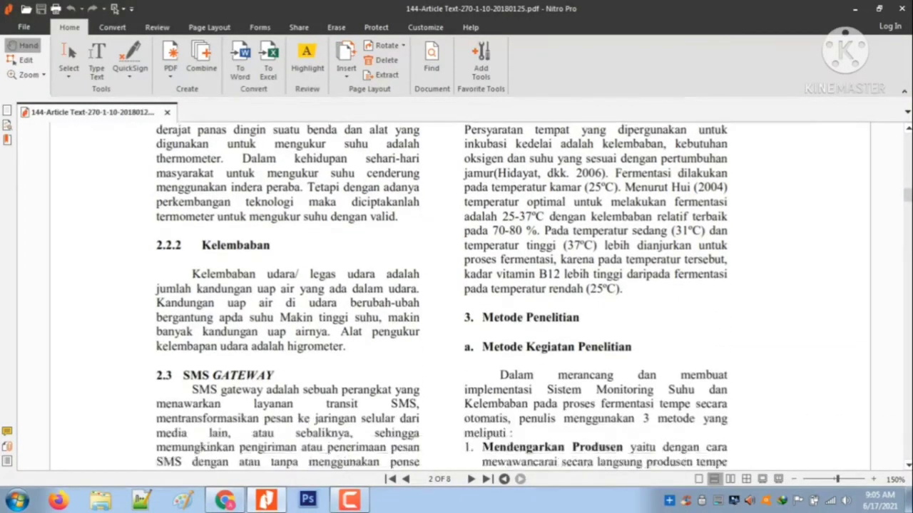
{"action": "scroll", "coordinate": [460, 296], "scroll_direction": "down", "scroll_amount": 7}
{"action": "scroll", "coordinate": [460, 296], "scroll_direction": "up", "scroll_amount": 16}
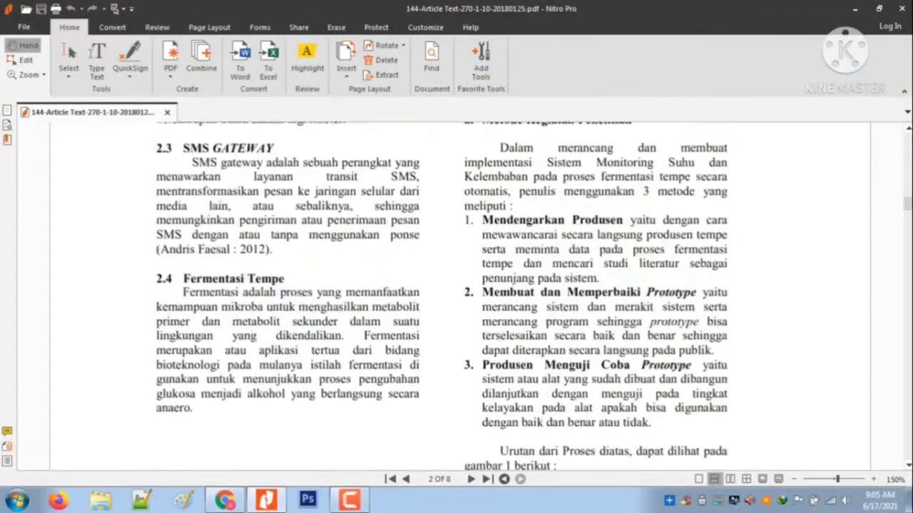
{"action": "scroll", "coordinate": [442, 296], "scroll_direction": "up", "scroll_amount": 4}
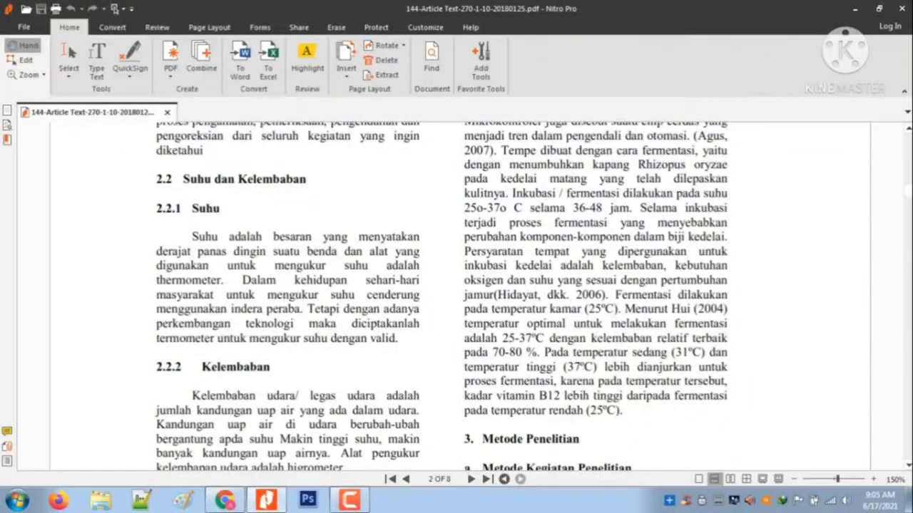
Copy the section 2.2.1 Suhu paragraph from "derajat panas" to "dengan valid." and paste it into a new Notepad++ document
{"action": "left_click", "coordinate": [68, 57]}
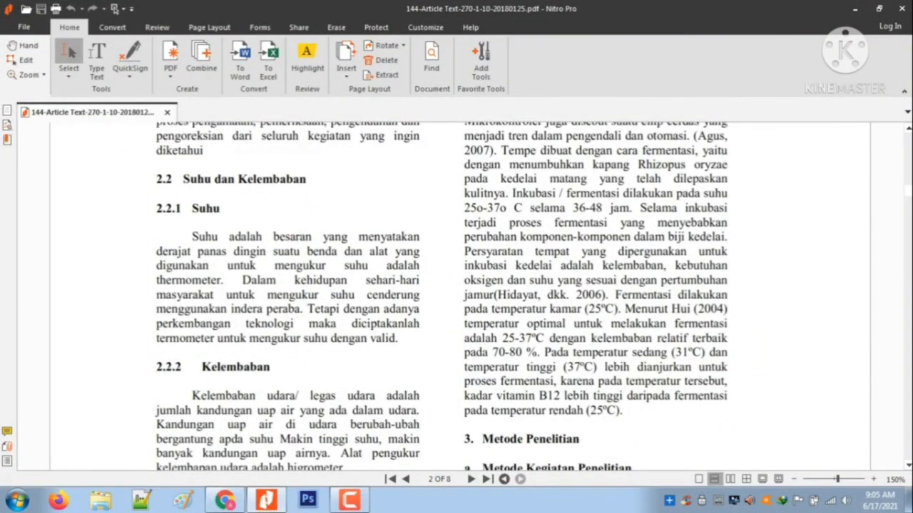
{"action": "left_click_drag", "start_coordinate": [192, 237], "coordinate": [156, 251]}
{"action": "key", "text": "ctrl+c"}
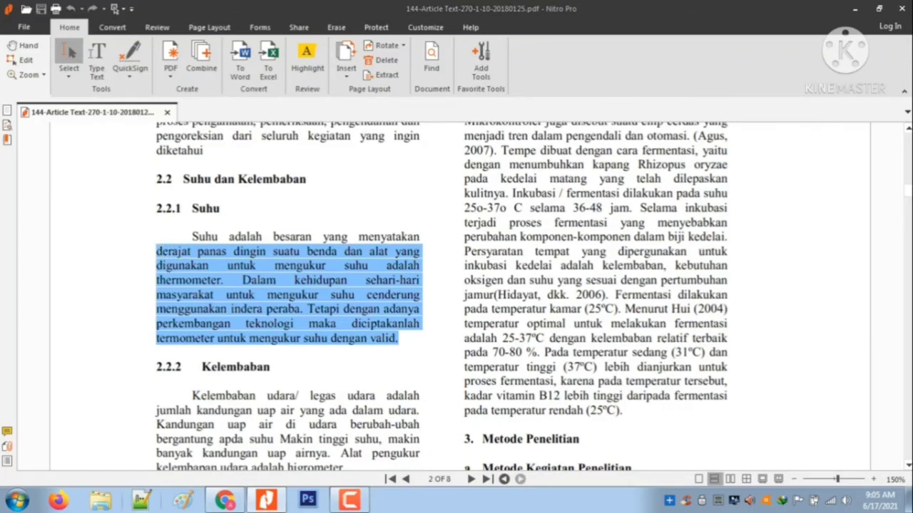
{"action": "left_click", "coordinate": [142, 499]}
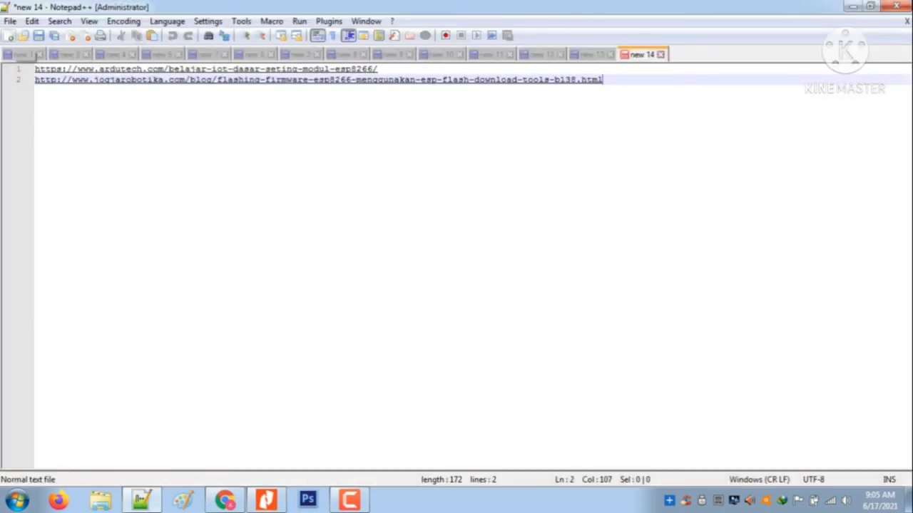
{"action": "left_click", "coordinate": [10, 35]}
{"action": "key", "text": "ctrl+v"}
Copy the paragraph's opening line "Suhu adalah besaran yang menyatakan" from the PDF and insert it above the pasted text in Notepad++
{"action": "left_click", "coordinate": [35, 69]}
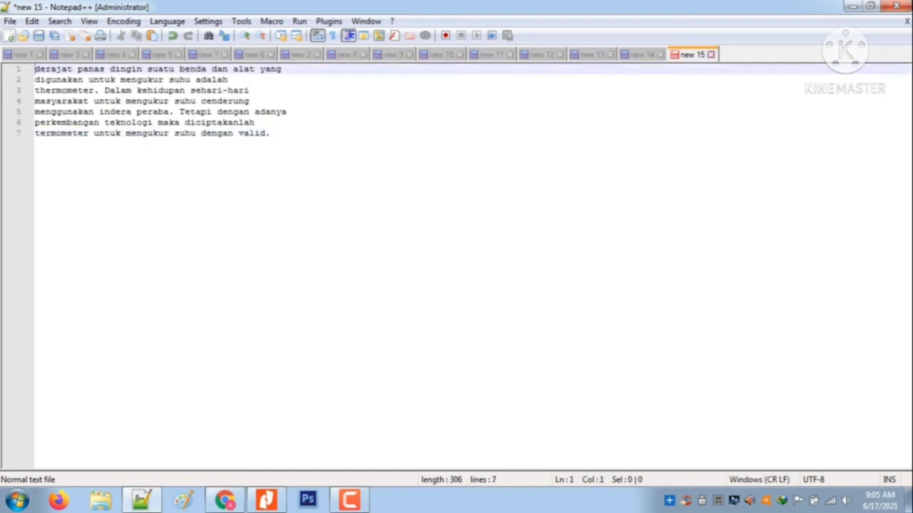
{"action": "key", "text": "Return"}
{"action": "key", "text": "alt+Tab"}
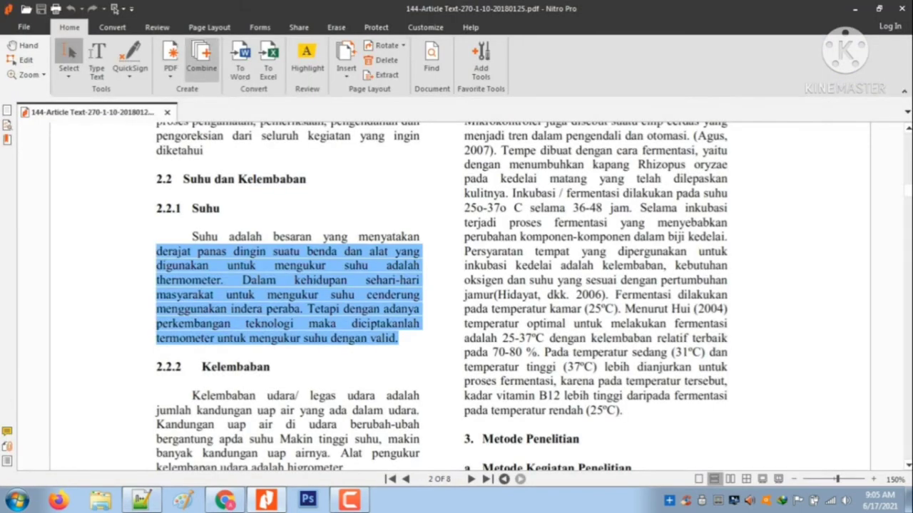
{"action": "left_click_drag", "start_coordinate": [191, 236], "coordinate": [421, 236]}
{"action": "key", "text": "ctrl+c"}
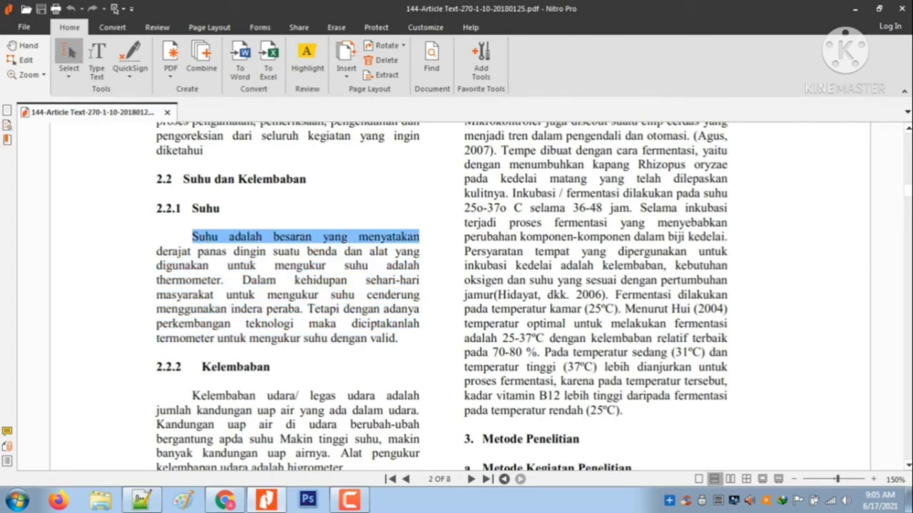
{"action": "key", "text": "alt+Tab"}
{"action": "key", "text": "Up"}
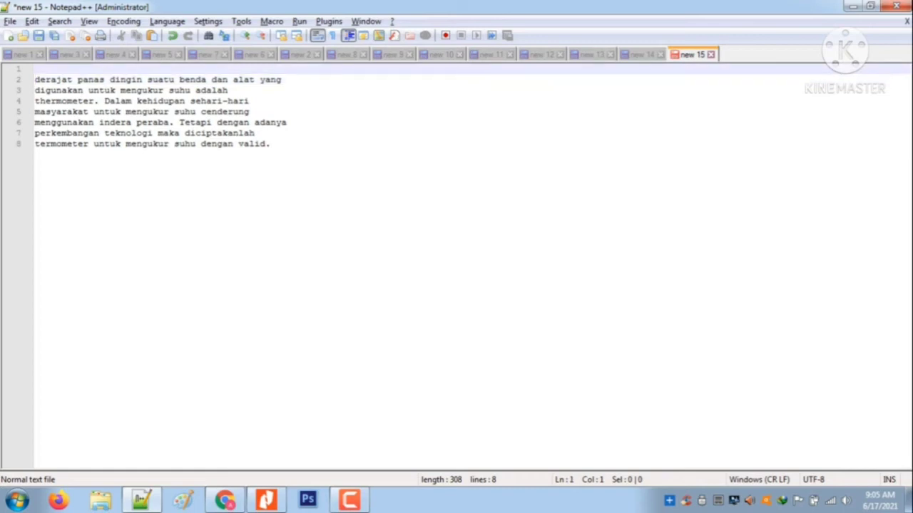
{"action": "key", "text": "ctrl+v"}
Join the eight lines of the pasted suhu definition in Notepad++ into one continuous paragraph and copy it all
{"action": "key", "text": "ctrl+End"}
{"action": "key", "text": "Home"}
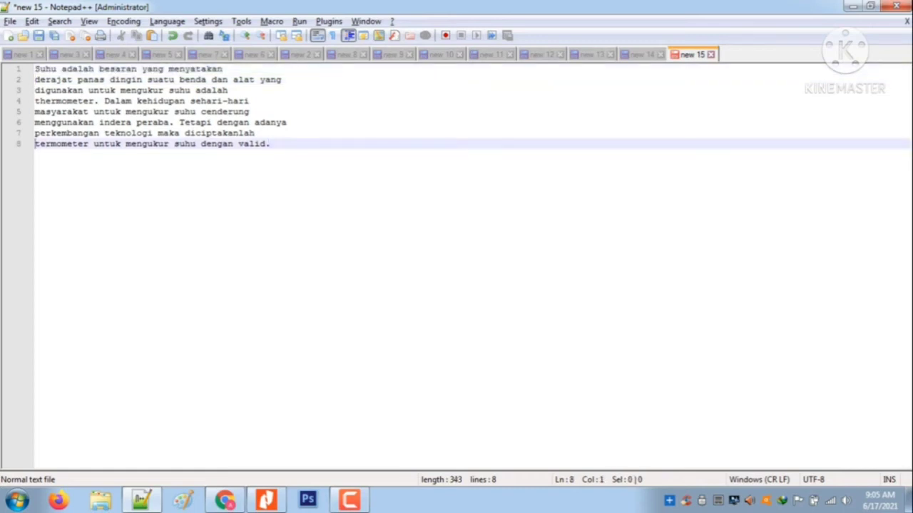
{"action": "key", "text": "BackSpace"}
{"action": "key", "text": "Home"}
{"action": "key", "text": "BackSpace"}
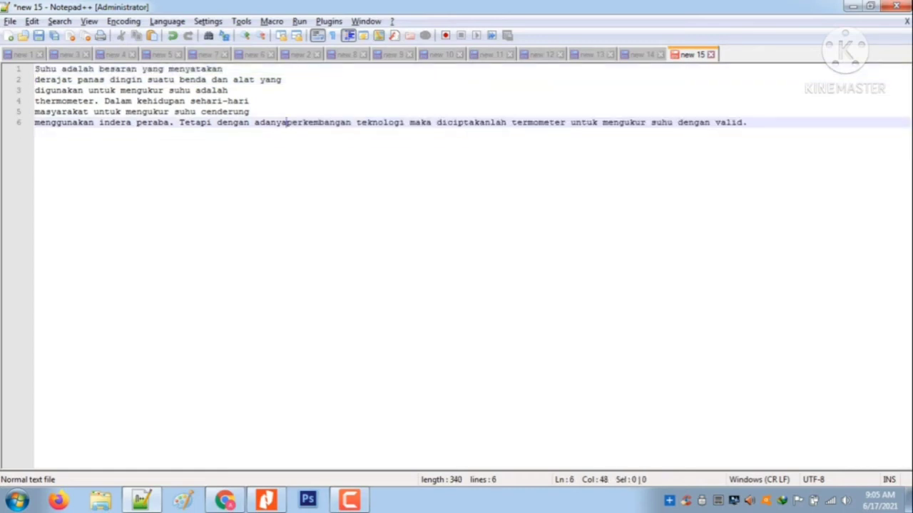
{"action": "key", "text": "Home"}
{"action": "key", "text": "BackSpace"}
{"action": "key", "text": "Home"}
{"action": "key", "text": "BackSpace"}
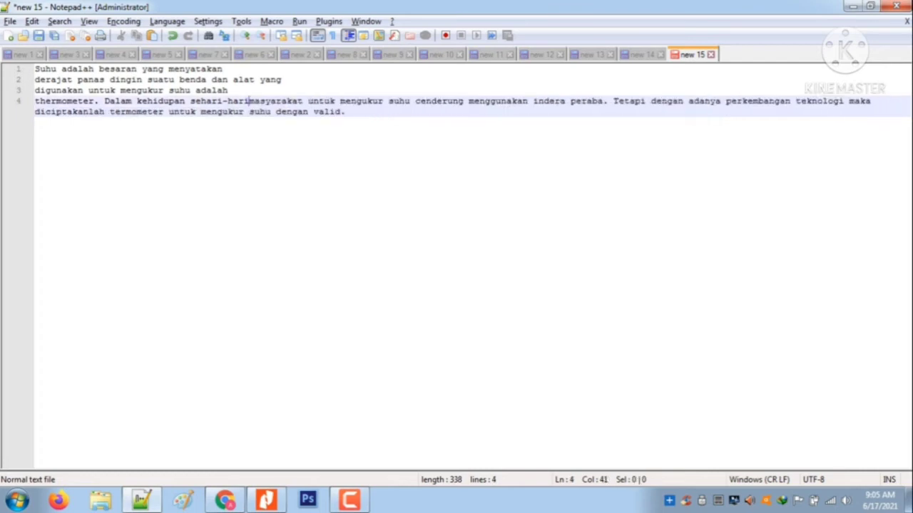
{"action": "key", "text": "Home"}
{"action": "key", "text": "BackSpace"}
{"action": "key", "text": "Home"}
{"action": "key", "text": "BackSpace"}
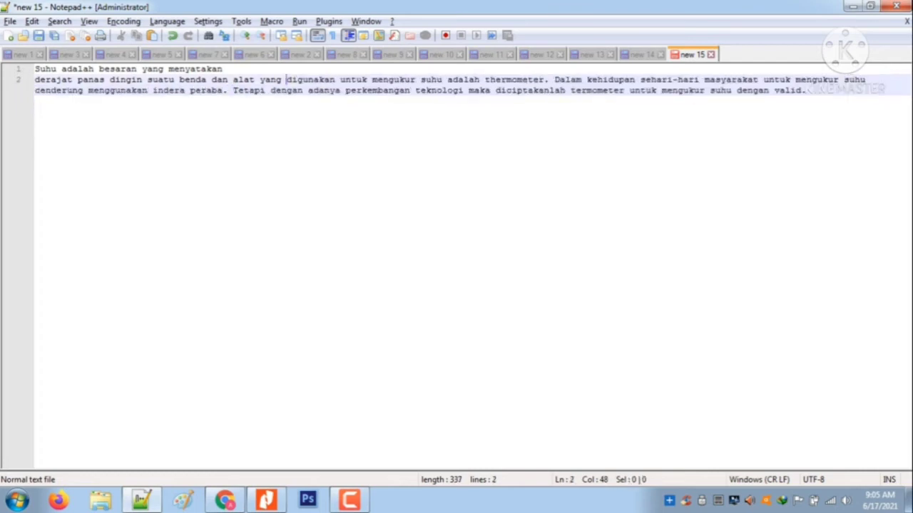
{"action": "key", "text": "Home"}
{"action": "key", "text": "BackSpace"}
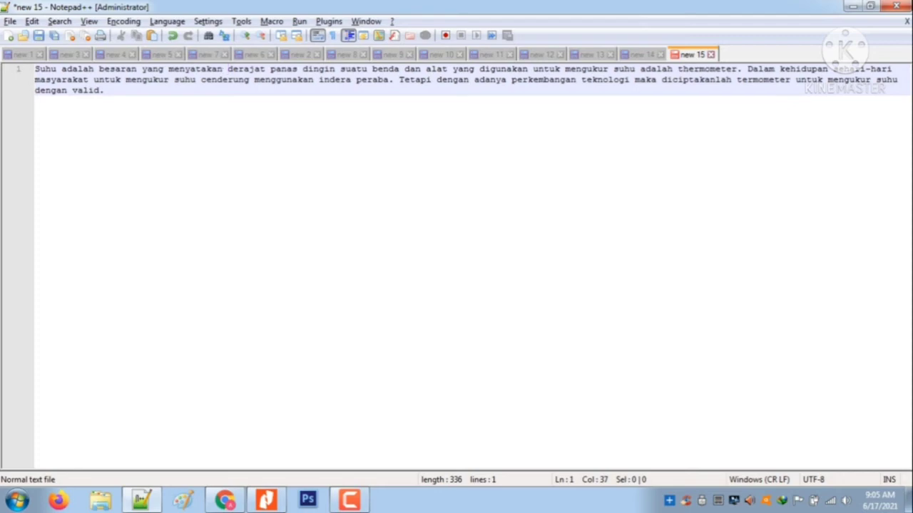
{"action": "key", "text": "ctrl+a"}
{"action": "key", "text": "ctrl+c"}
Switch to the BAB II document in Chrome and insert the Paperpile citation of the 2017 SMS Gateway monitoring article under Definisi Suhu
{"action": "key", "text": "alt+Tab"}
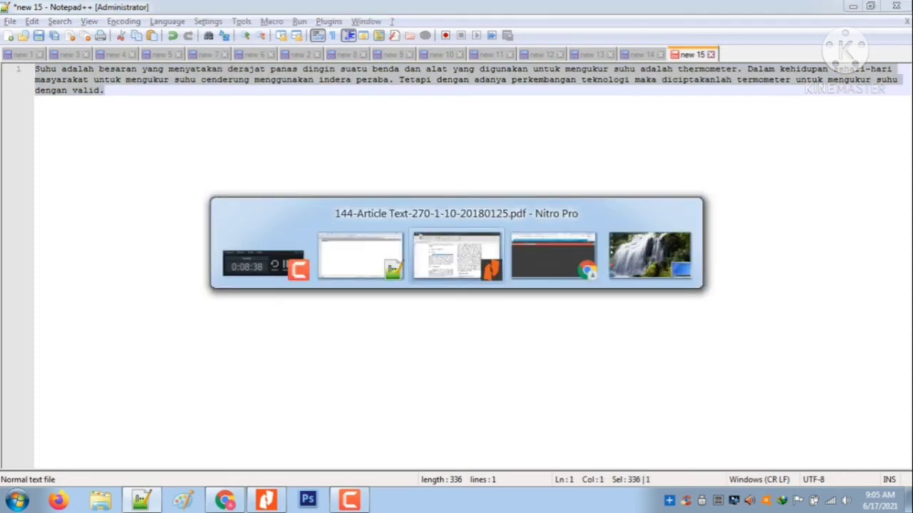
{"action": "key", "text": "alt+Tab"}
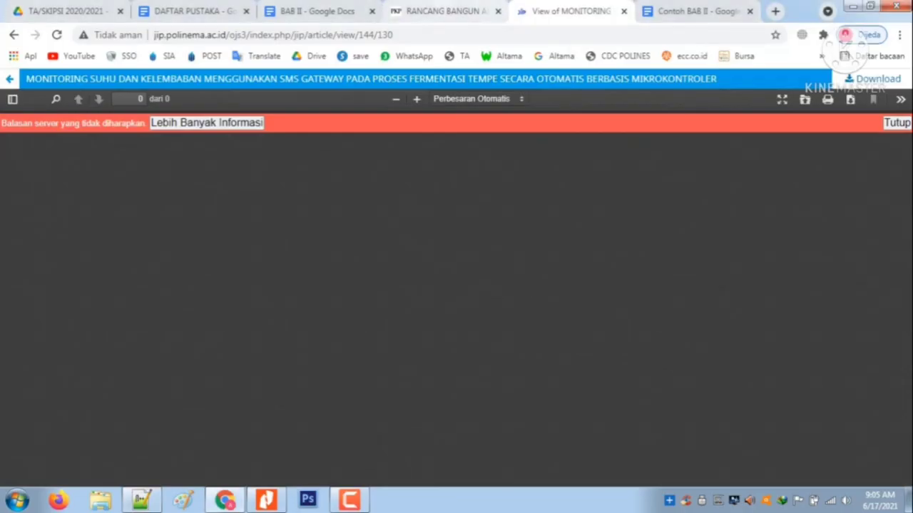
{"action": "left_click", "coordinate": [317, 12]}
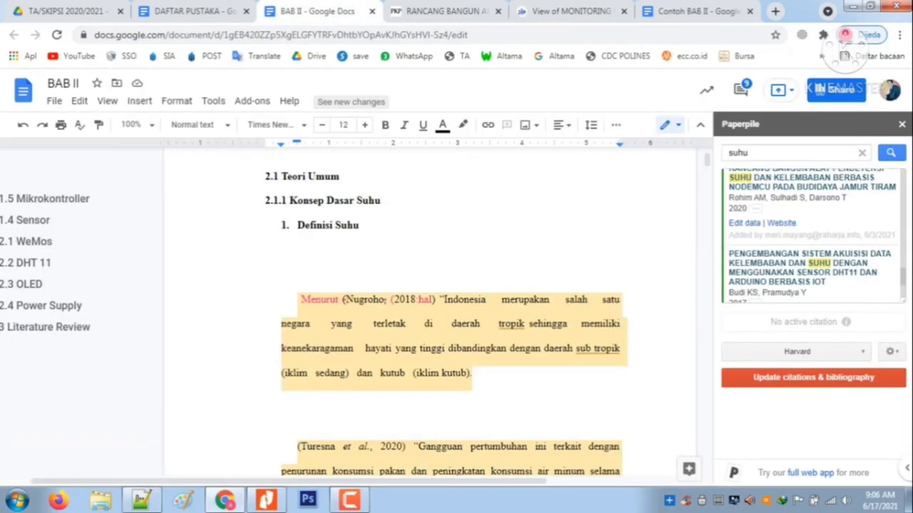
{"action": "scroll", "coordinate": [811, 236], "scroll_direction": "up", "scroll_amount": 2}
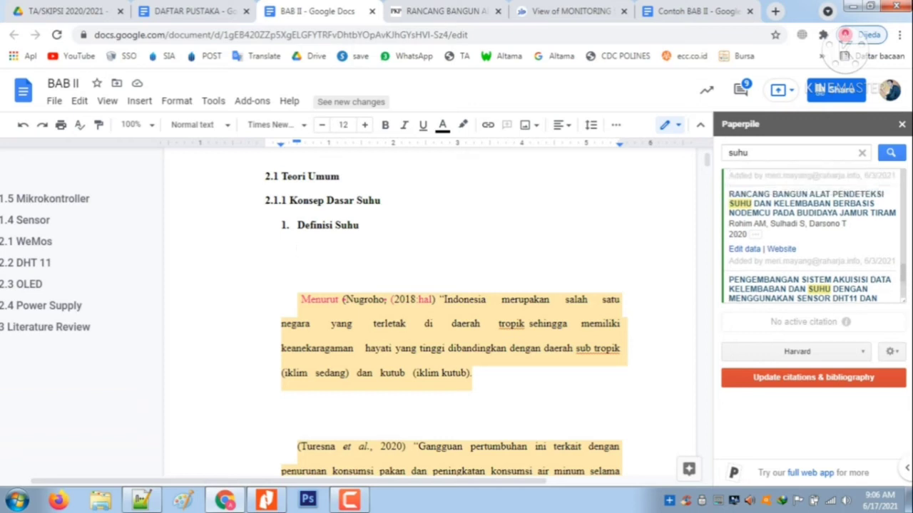
{"action": "scroll", "coordinate": [812, 236], "scroll_direction": "up", "scroll_amount": 2}
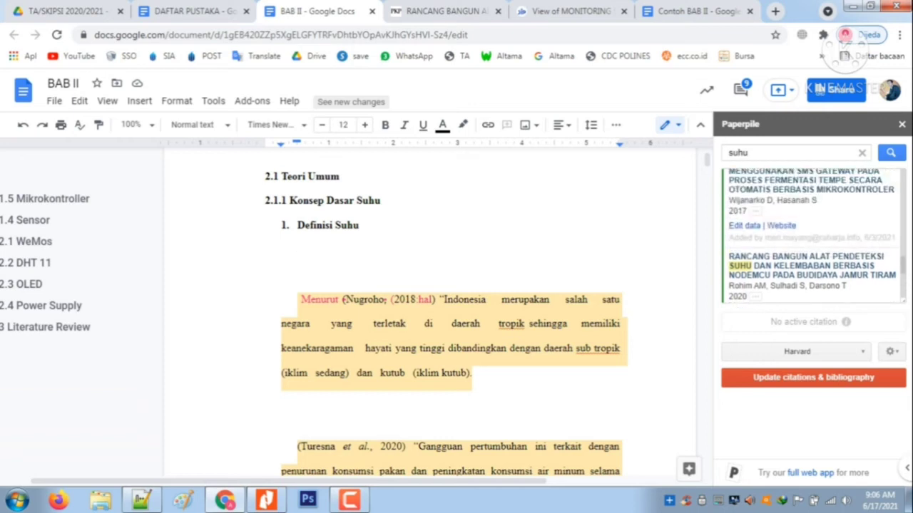
{"action": "mouse_move", "coordinate": [811, 222]}
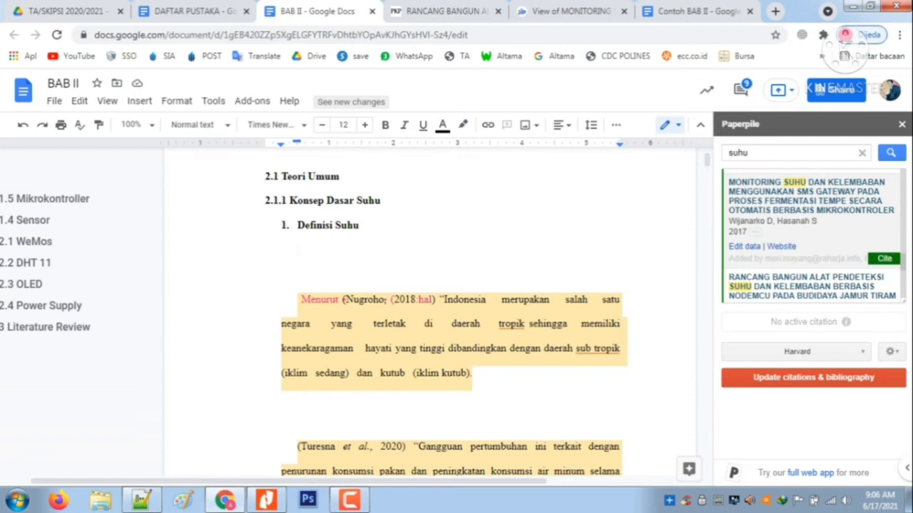
{"action": "left_click", "coordinate": [884, 258]}
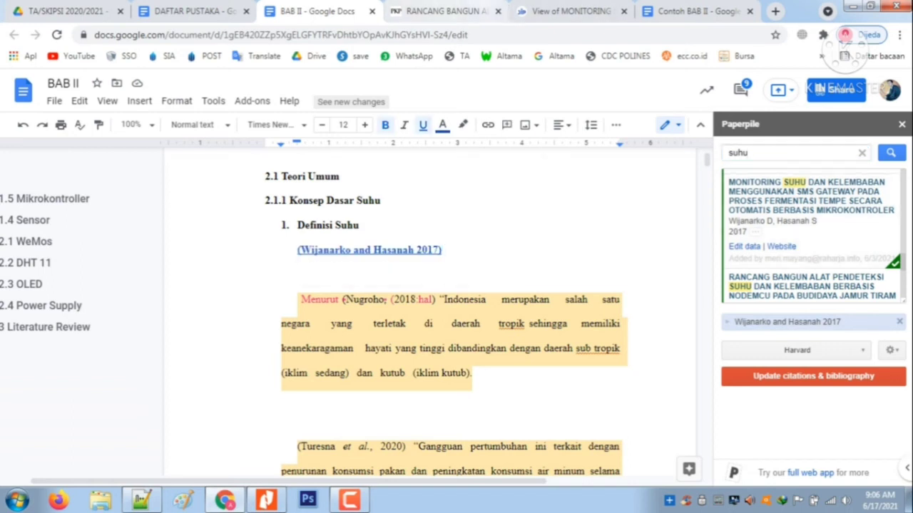
Following the Contoh BAB II layout, add a comma after the citation and paste the copied suhu paragraph on a tab-indented line below
{"action": "left_click", "coordinate": [698, 11]}
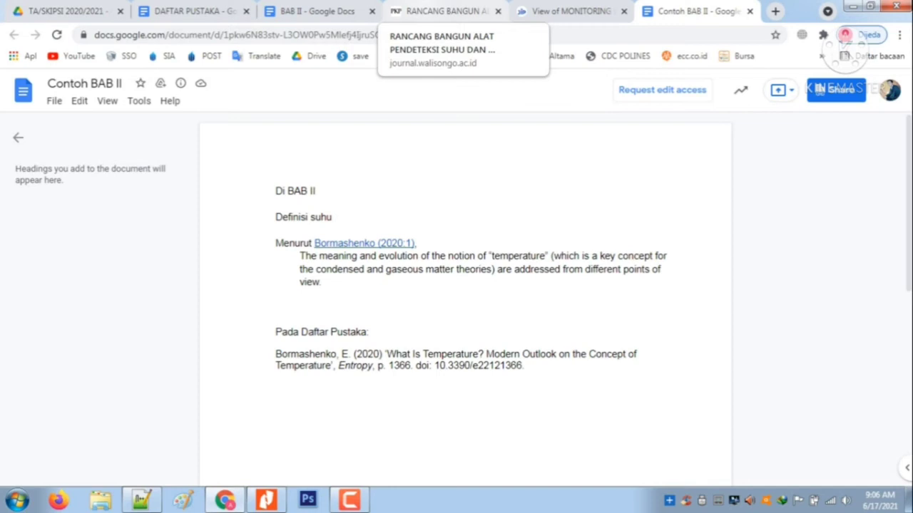
{"action": "left_click", "coordinate": [442, 11]}
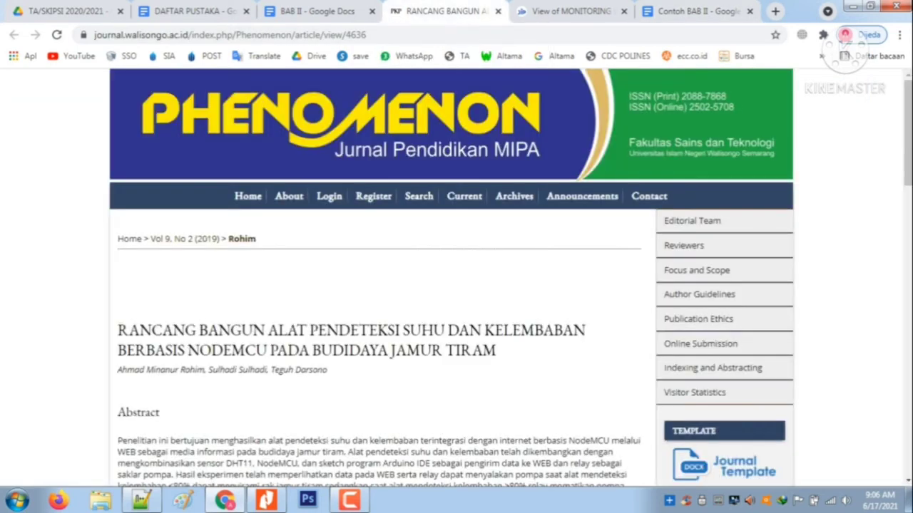
{"action": "left_click", "coordinate": [317, 12]}
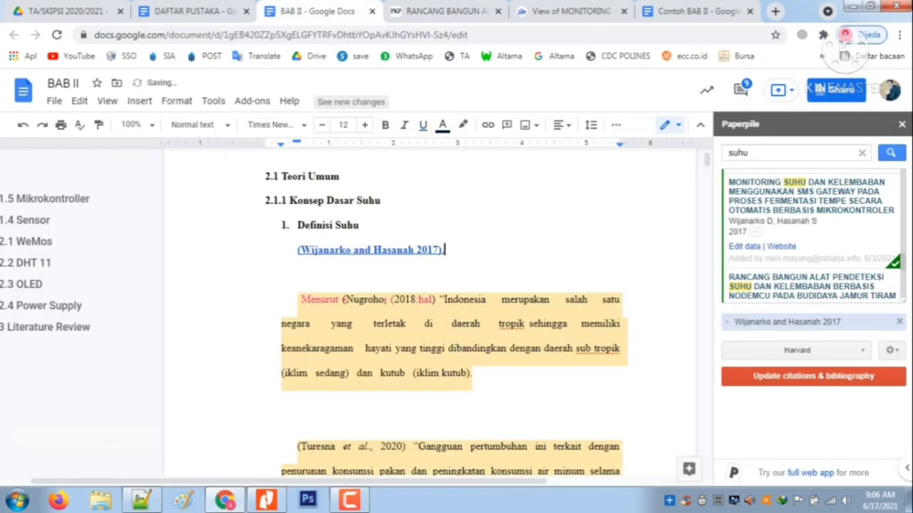
{"action": "key", "text": "Return"}
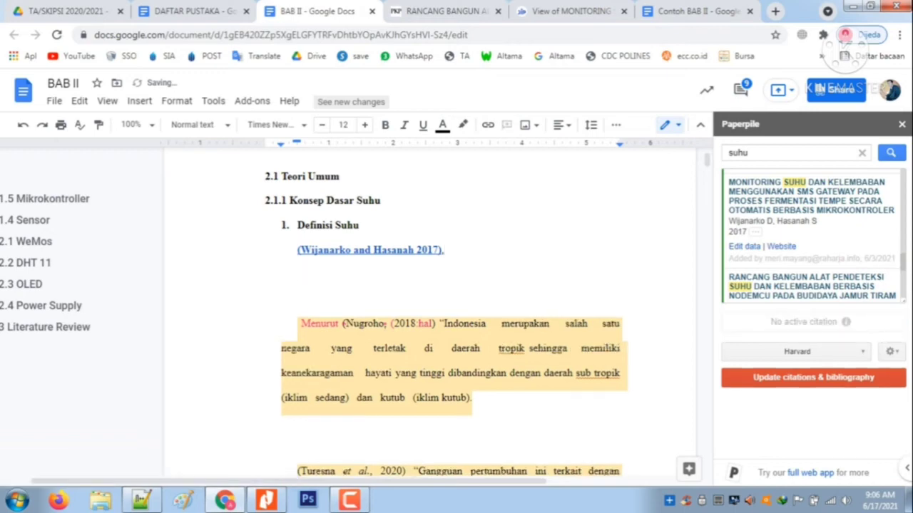
{"action": "left_click", "coordinate": [698, 11]}
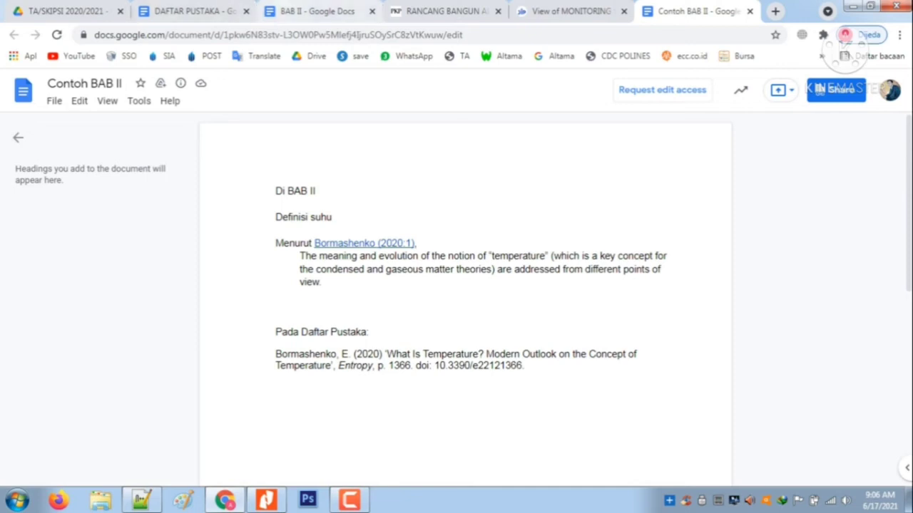
{"action": "left_click", "coordinate": [317, 11]}
{"action": "key", "text": "Tab"}
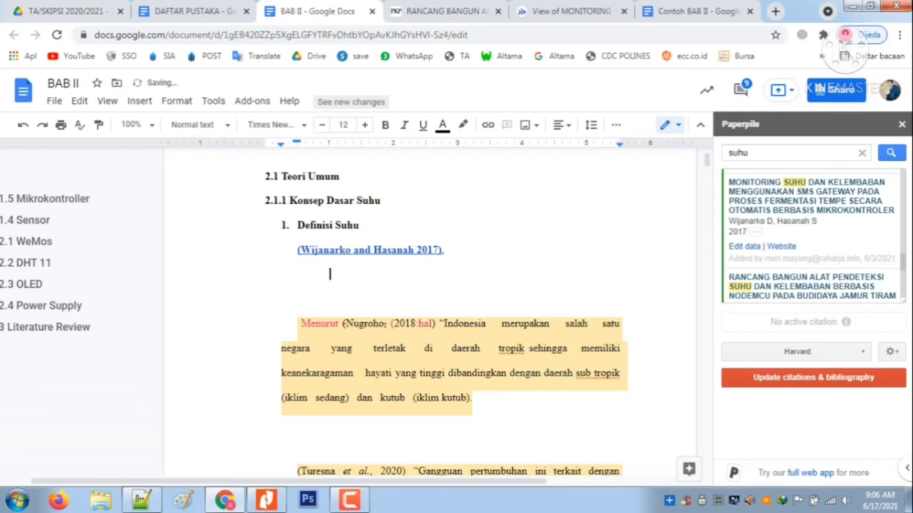
{"action": "key", "text": "ctrl+v"}
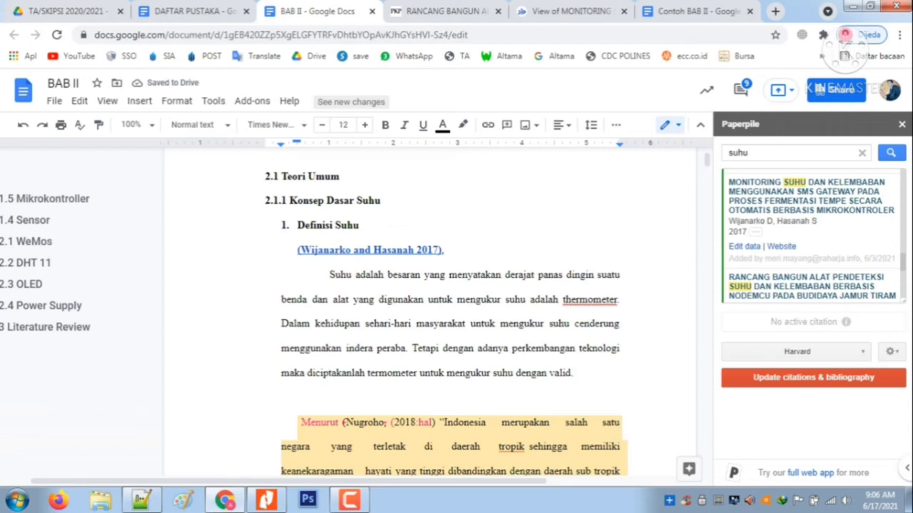
Set the pasted suhu paragraph's left indent to 1 inch and remove the tab before its first word
{"action": "left_click", "coordinate": [330, 275]}
{"action": "left_click_drag", "start_coordinate": [280, 144], "coordinate": [329, 143]}
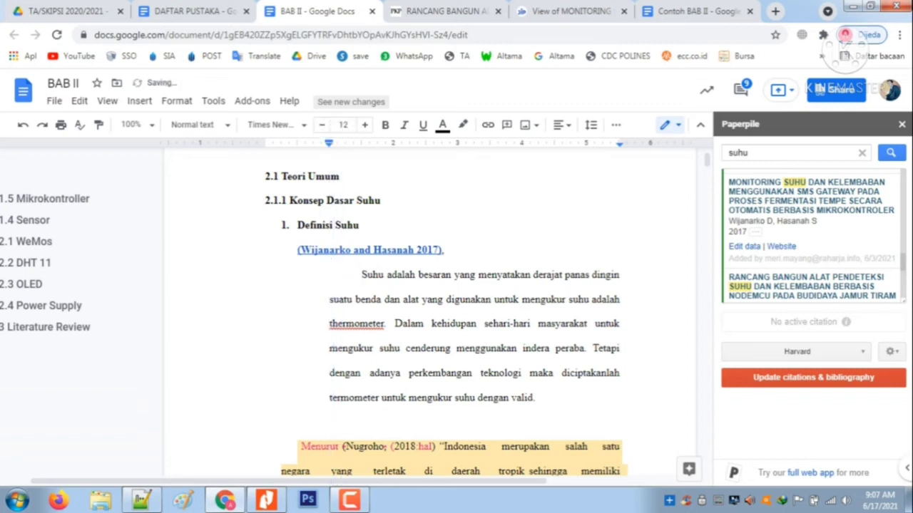
{"action": "key", "text": "BackSpace"}
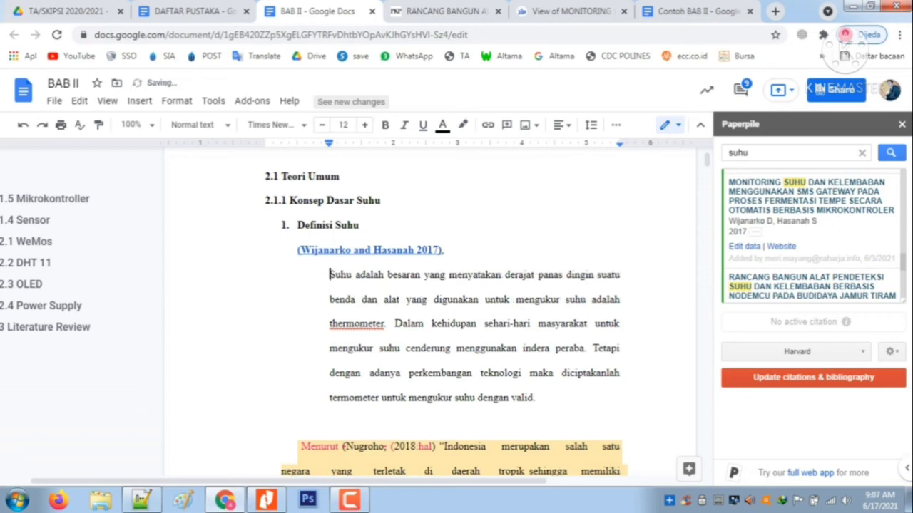
Insert "Menurut" before the citation under Definisi Suhu and remove the bold formatting from that whole line
{"action": "left_click", "coordinate": [298, 250]}
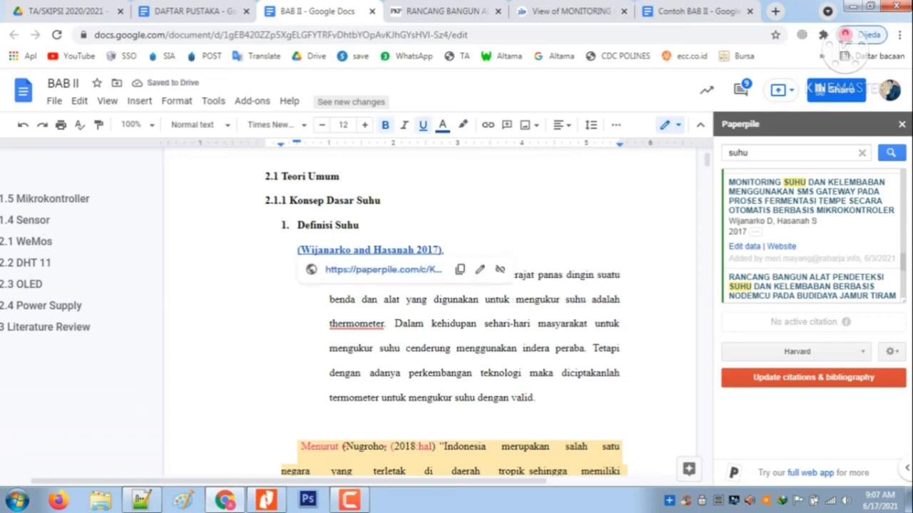
{"action": "type", "text": "Menurut"}
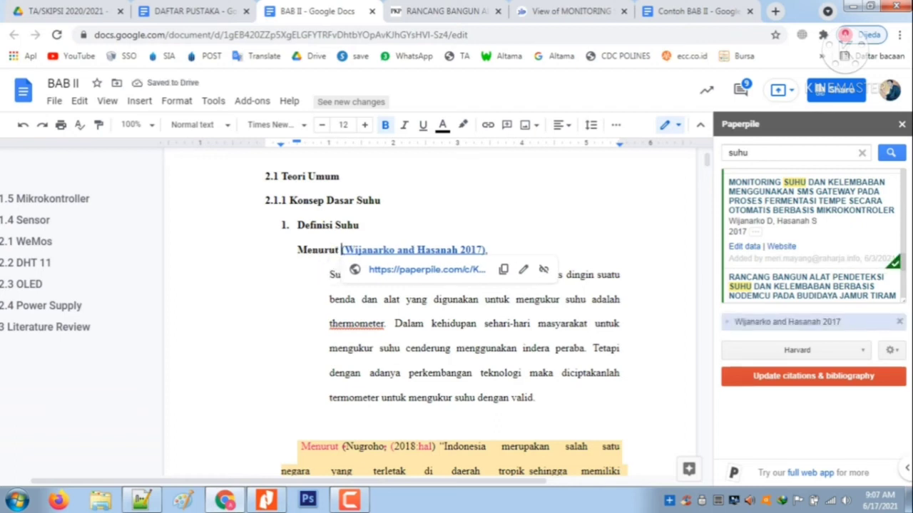
{"action": "left_click", "coordinate": [298, 251]}
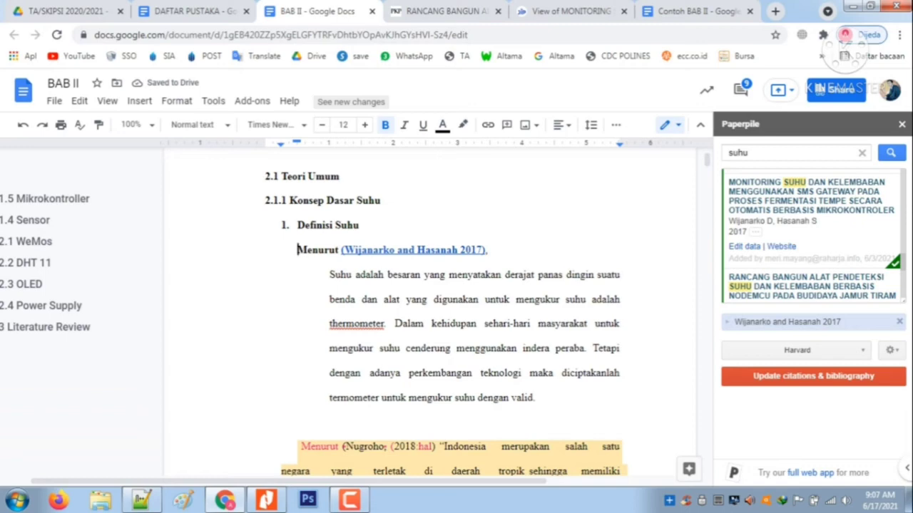
{"action": "left_click_drag", "start_coordinate": [298, 250], "coordinate": [488, 251]}
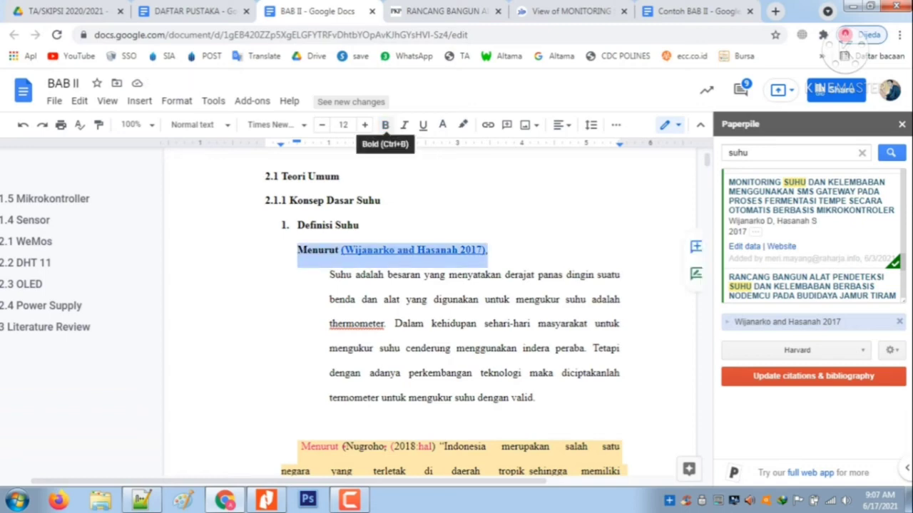
{"action": "key", "text": "ctrl+b"}
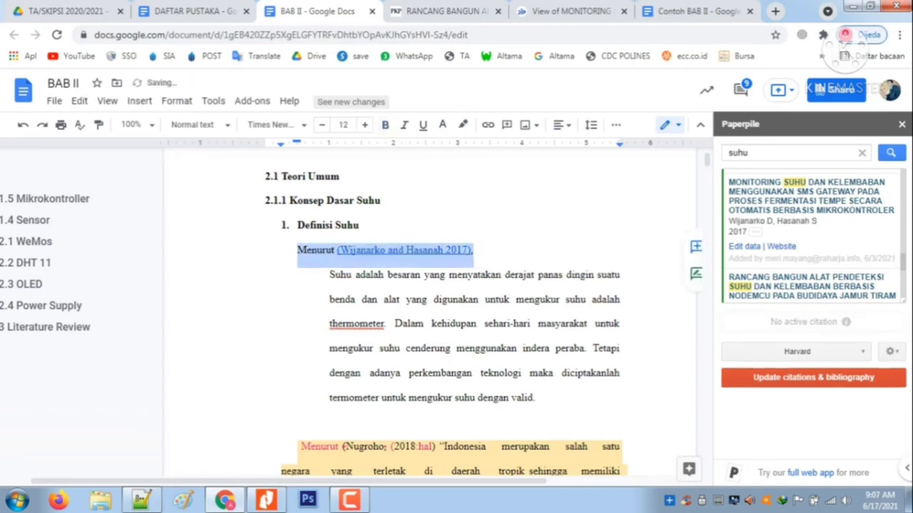
{"action": "left_click", "coordinate": [475, 251]}
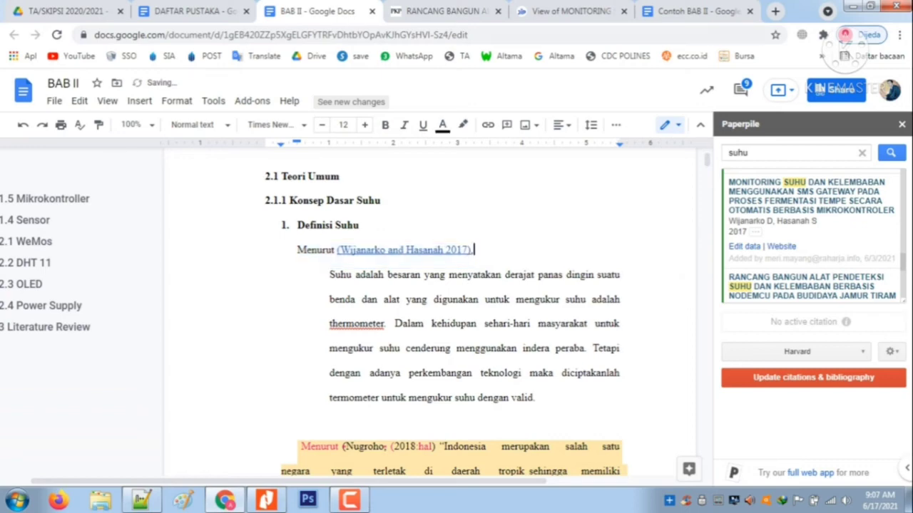
Compare the citation with Contoh BAB II, update BAB II's citations and bibliography in Paperpile, and inspect the citation under Definisi Suhu
{"action": "left_click", "coordinate": [698, 11]}
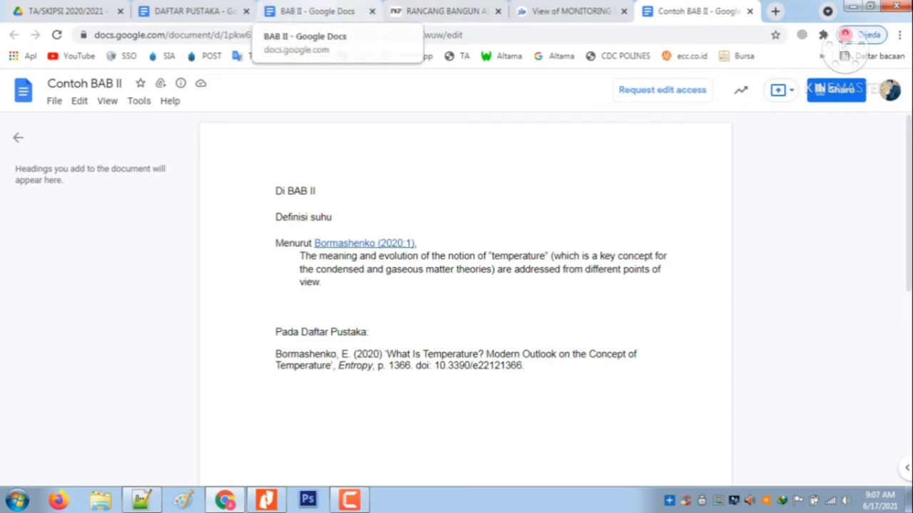
{"action": "left_click", "coordinate": [314, 11]}
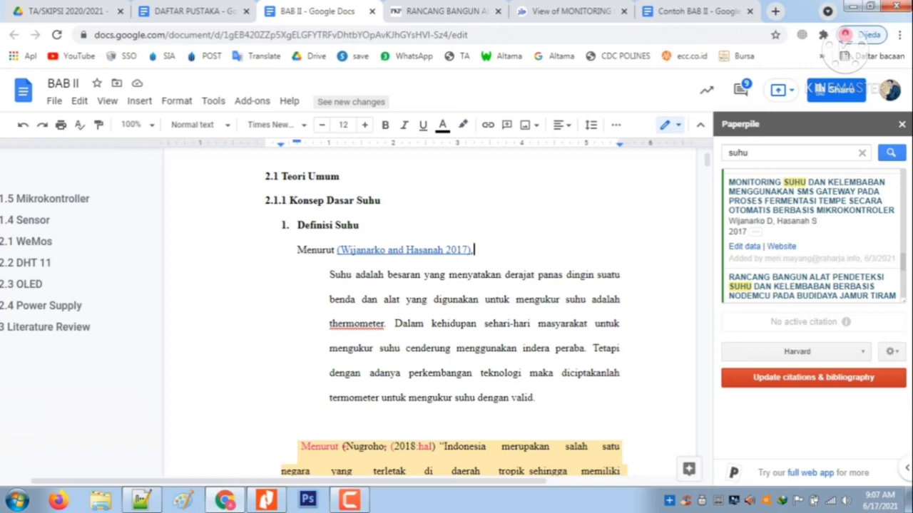
{"action": "left_click", "coordinate": [813, 378]}
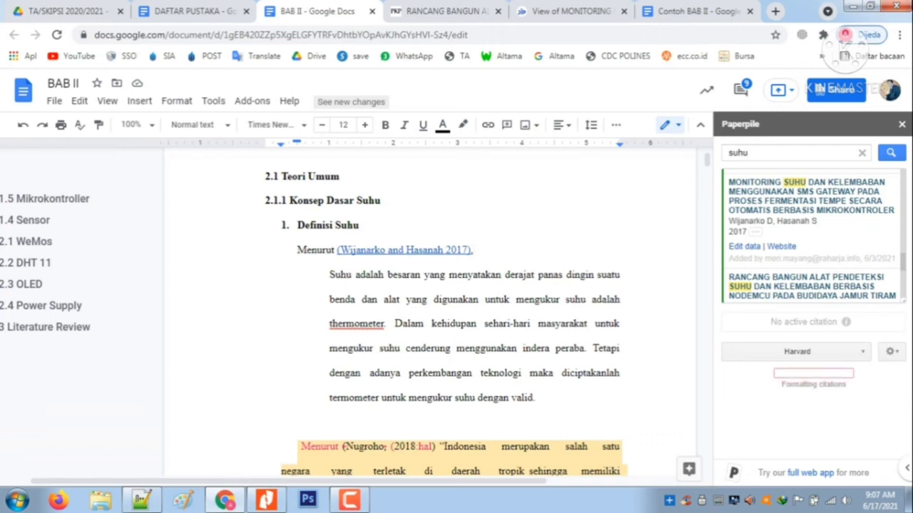
{"action": "left_click", "coordinate": [571, 11]}
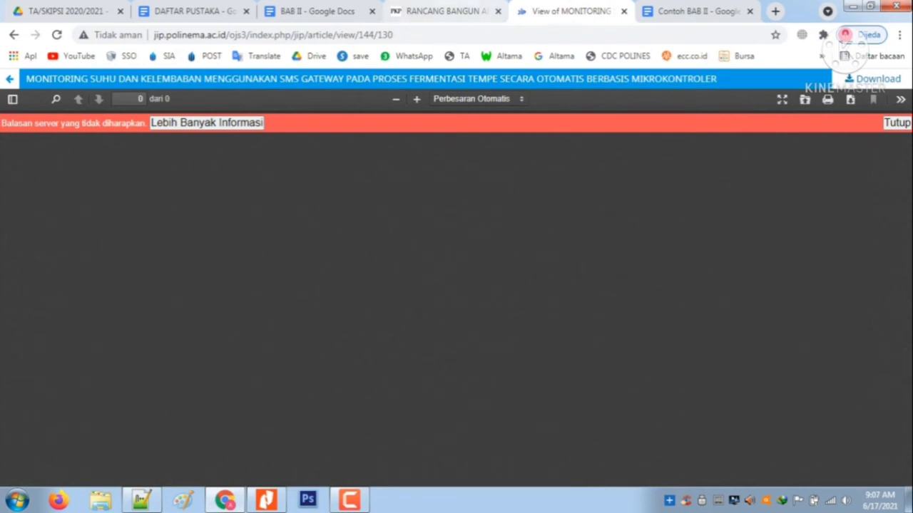
{"action": "left_click", "coordinate": [394, 34]}
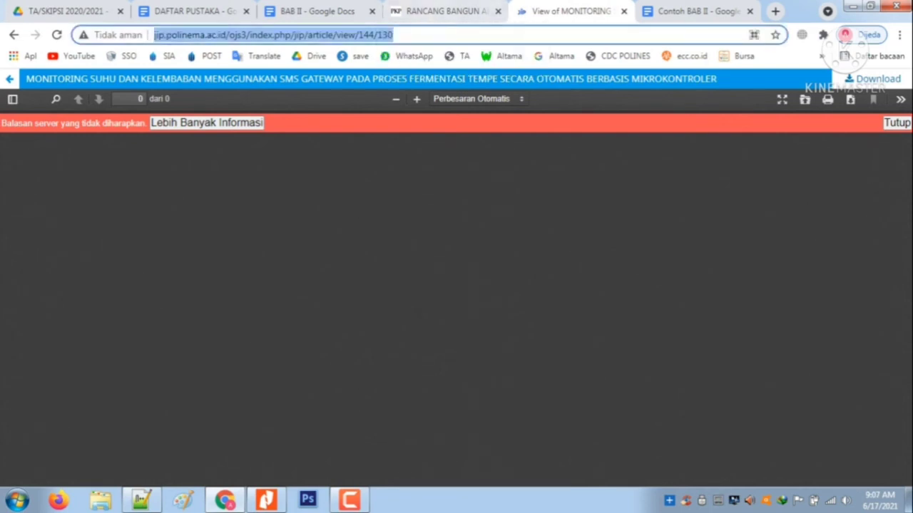
{"action": "left_click", "coordinate": [442, 12]}
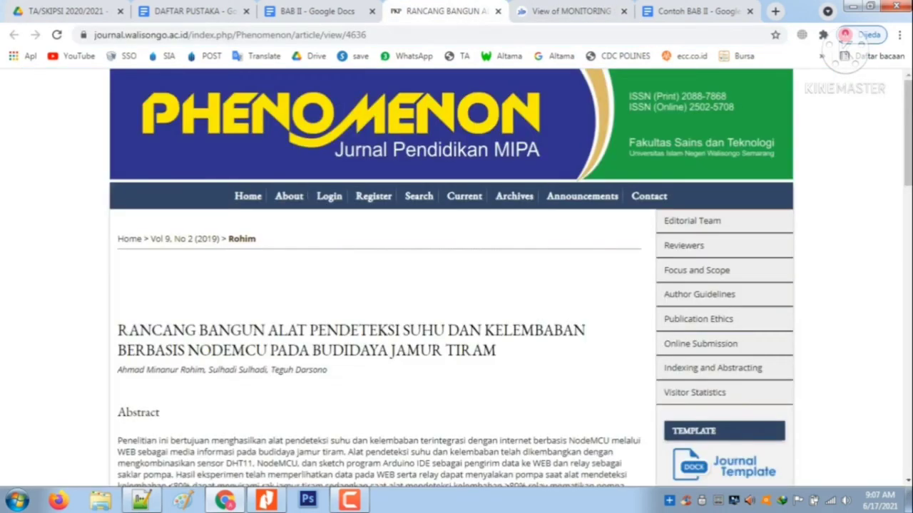
{"action": "left_click", "coordinate": [314, 12]}
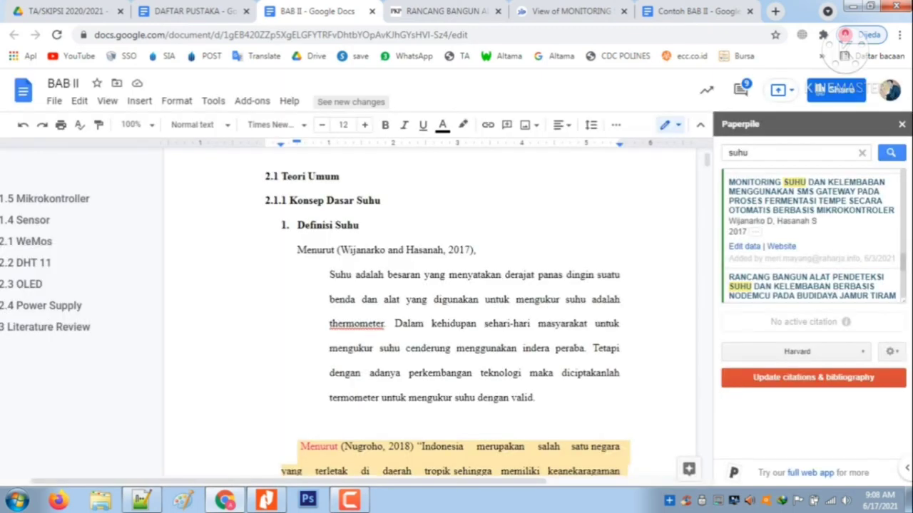
{"action": "left_click", "coordinate": [407, 250]}
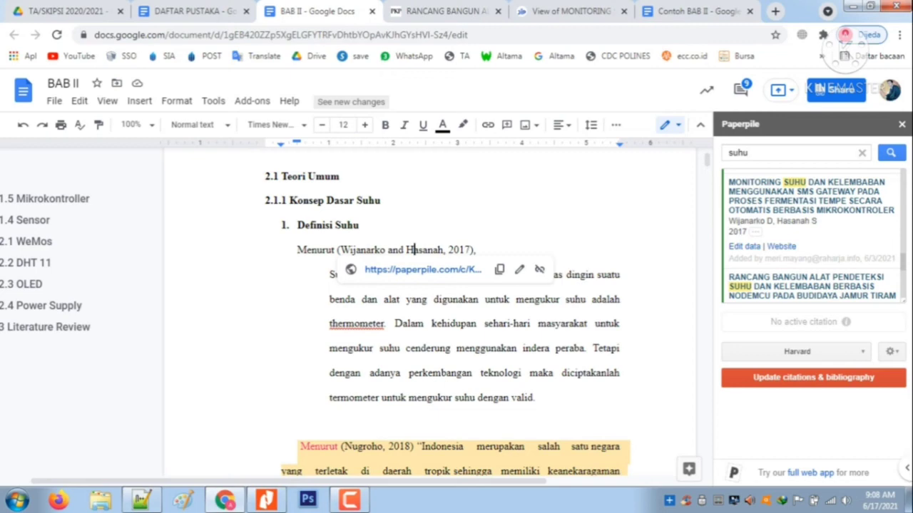
Matching the Contoh BAB II citation style, remove the parentheses around the Definisi Suhu citation and the comma before its year
{"action": "left_click", "coordinate": [695, 11]}
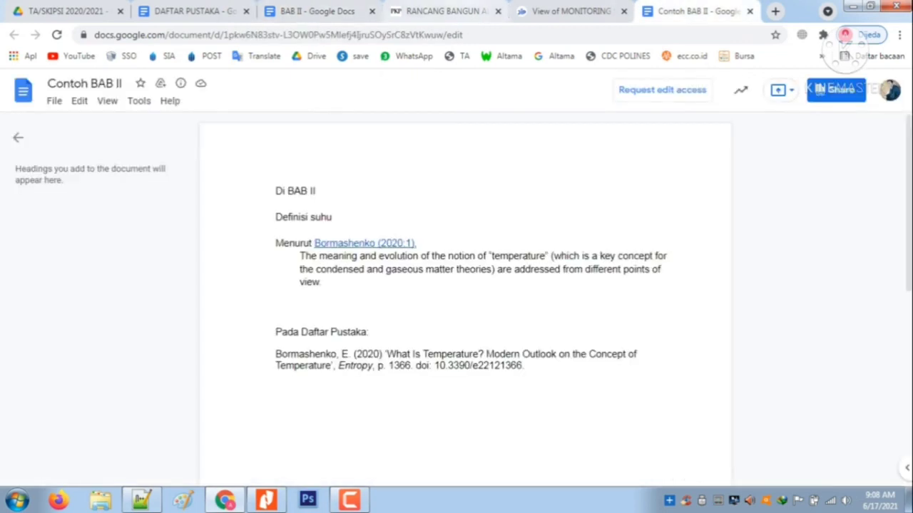
{"action": "left_click", "coordinate": [317, 11]}
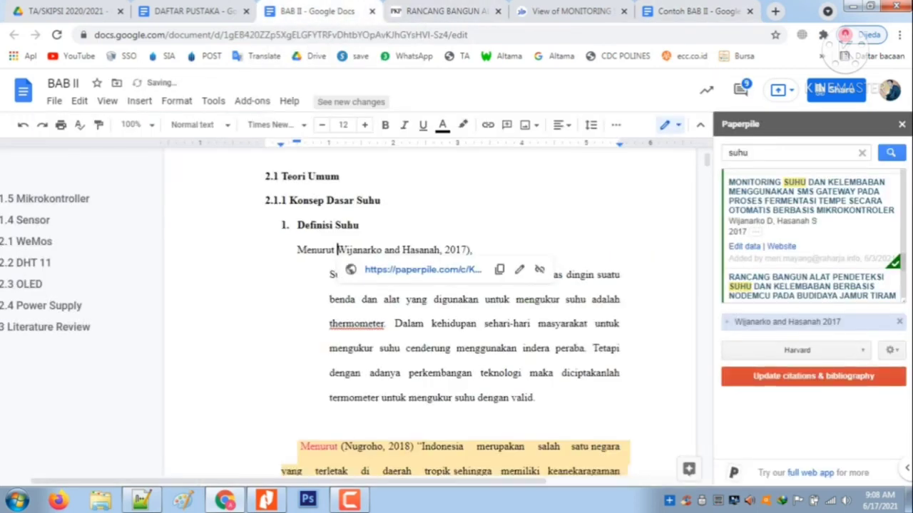
{"action": "left_click", "coordinate": [474, 250]}
{"action": "key", "text": "BackSpace"}
{"action": "key", "text": "BackSpace"}
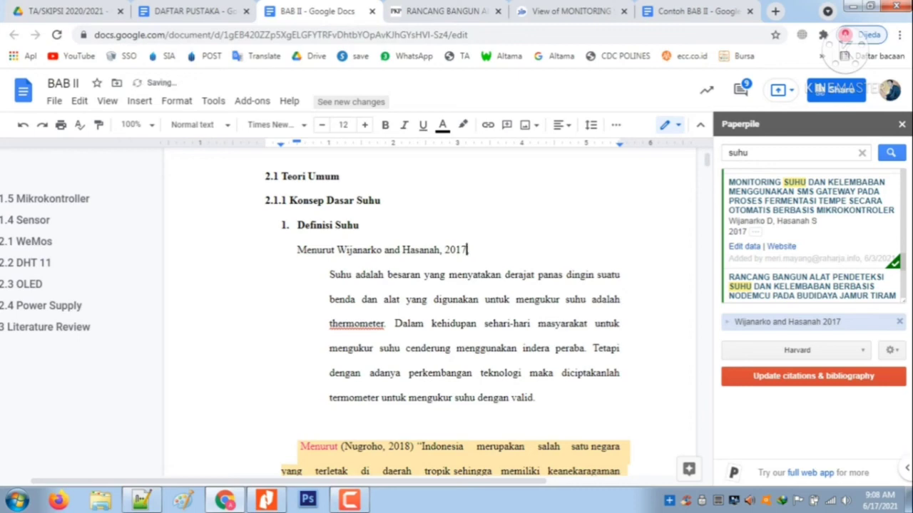
{"action": "left_click", "coordinate": [445, 250]}
{"action": "key", "text": "Left"}
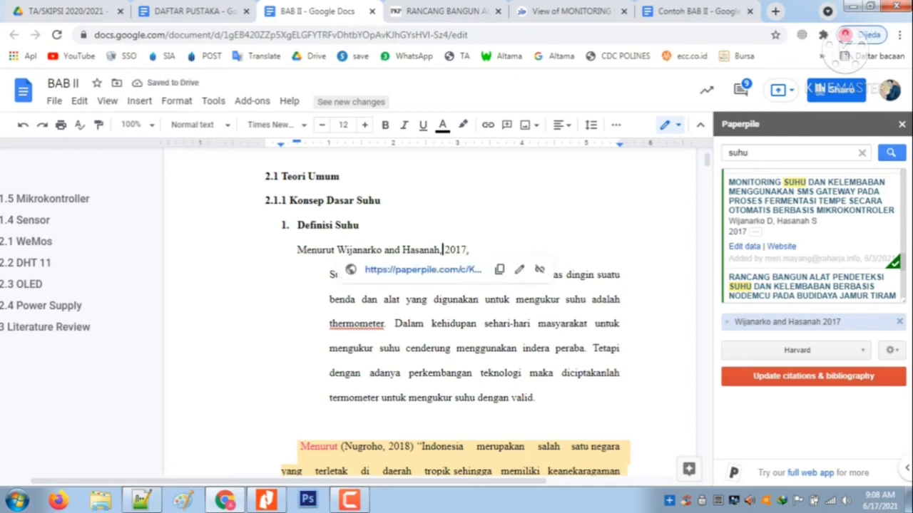
{"action": "key", "text": "BackSpace"}
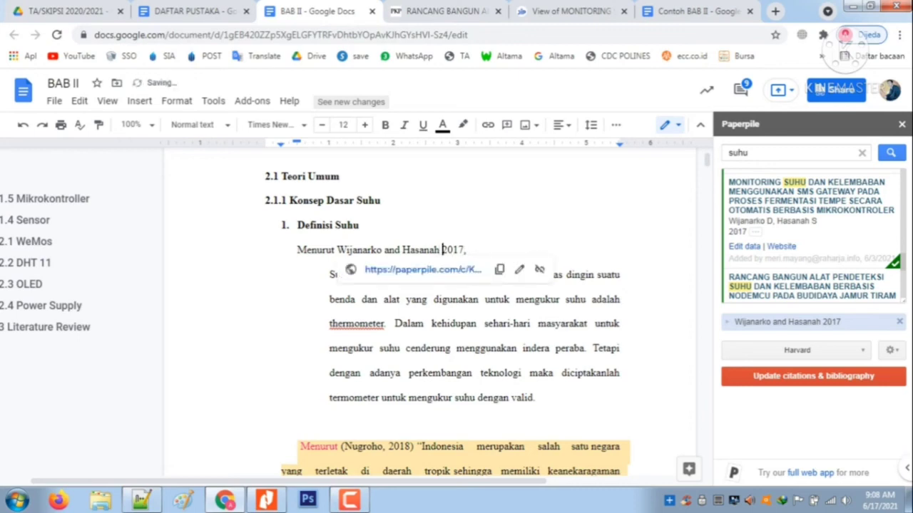
Enclose the citation's year in parentheses with page number 50, so that it reads "(2017:50),"
{"action": "type", "text": "("}
{"action": "key", "text": "End"}
{"action": "key", "text": "BackSpace"}
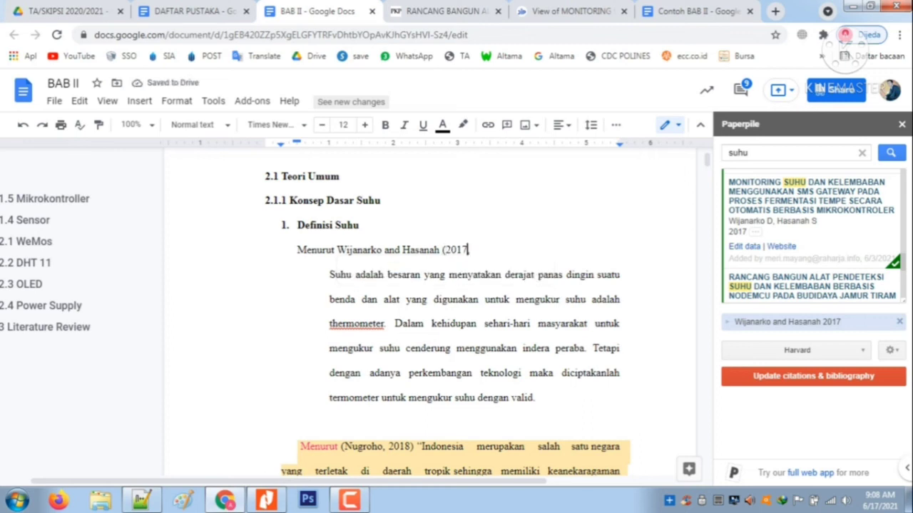
{"action": "type", "text": "),"}
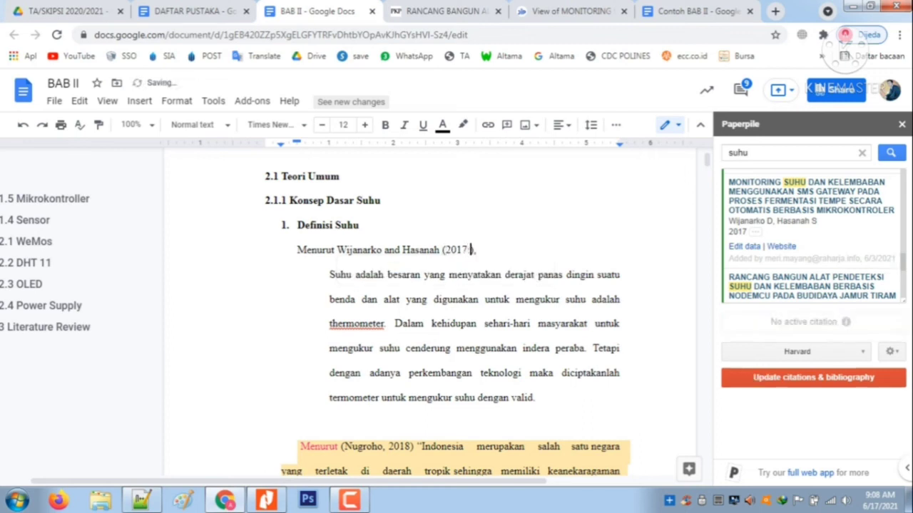
{"action": "type", "text": "50"}
Check the citation against Contoh BAB II, return to BAB II and close the Paperpile and document add-ons sidebars
{"action": "left_click", "coordinate": [698, 11]}
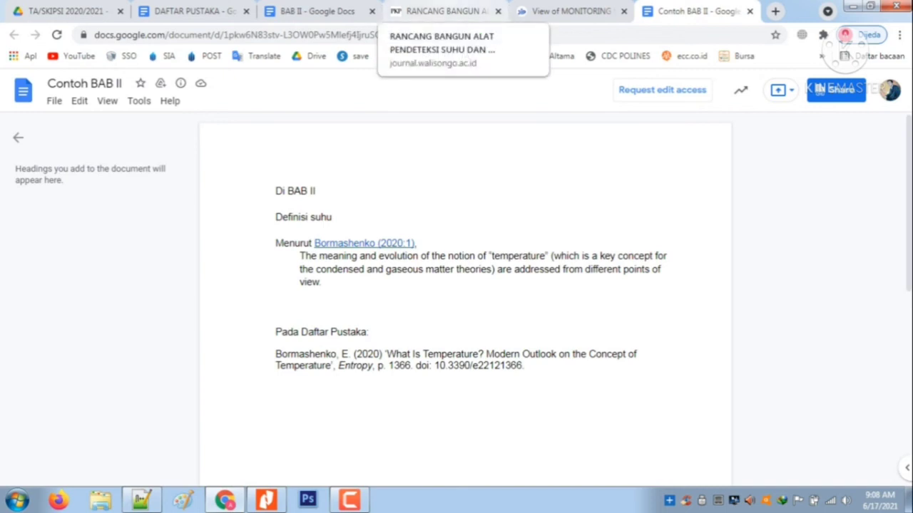
{"action": "left_click", "coordinate": [442, 11]}
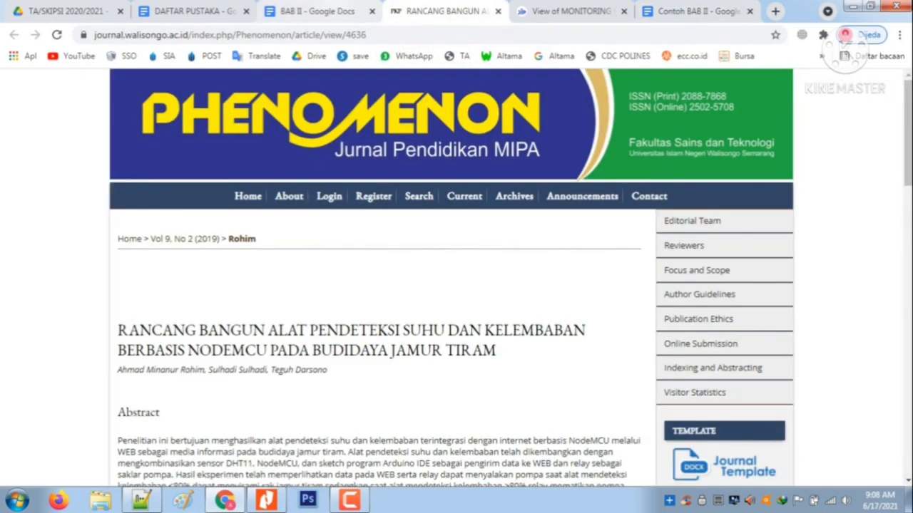
{"action": "left_click", "coordinate": [317, 11]}
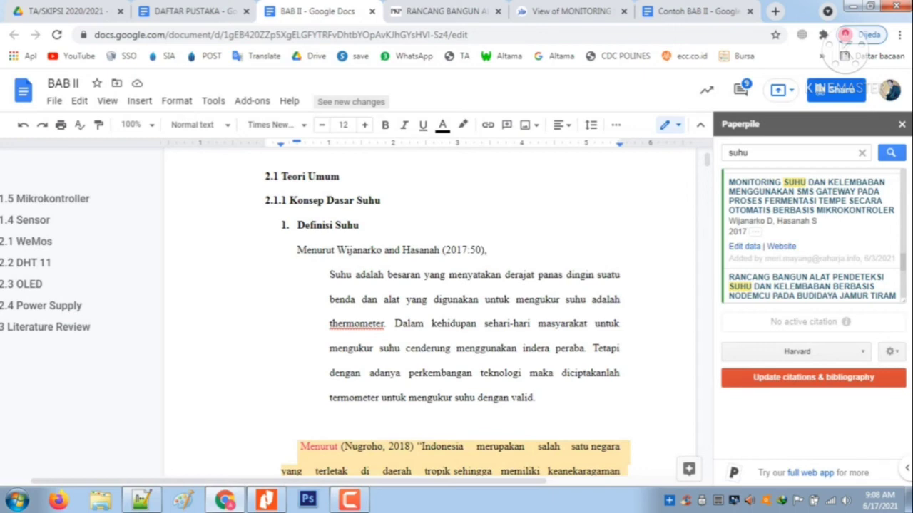
{"action": "scroll", "coordinate": [447, 311], "scroll_direction": "up", "scroll_amount": 3}
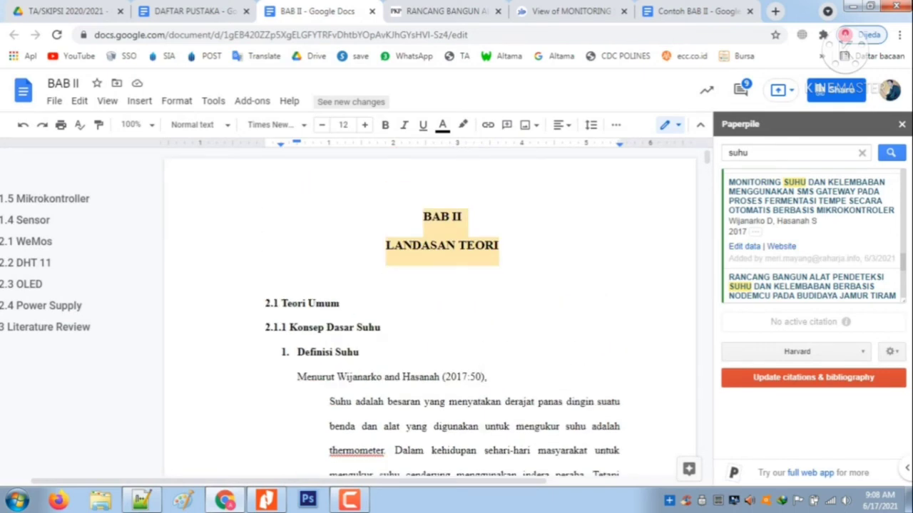
{"action": "left_click", "coordinate": [476, 246]}
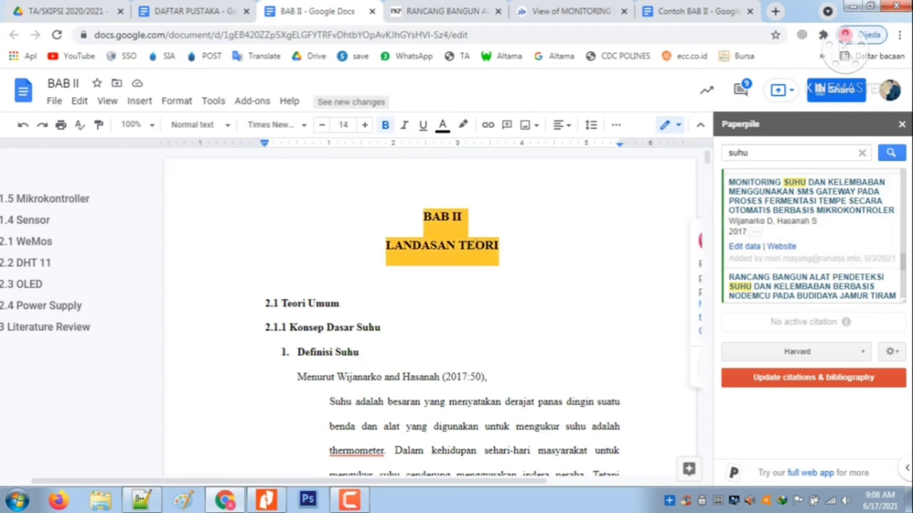
{"action": "left_click", "coordinate": [901, 125]}
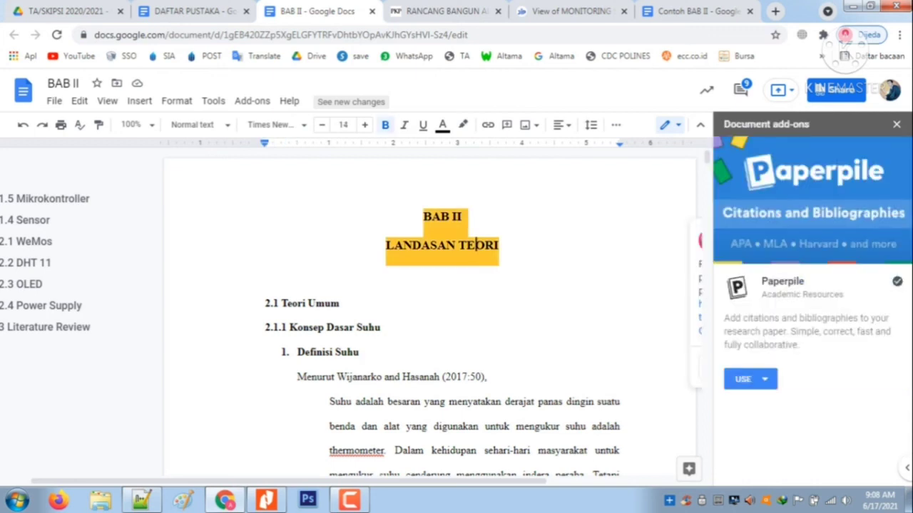
{"action": "left_click", "coordinate": [897, 124]}
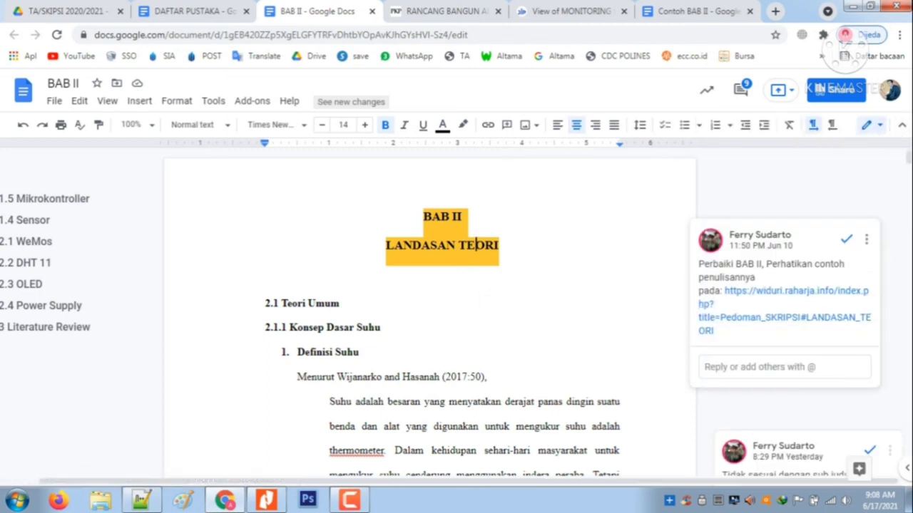
Try to link only the author names in the citation to the jip.polinema.ac.id journal article, and undo the link change
{"action": "scroll", "coordinate": [428, 320], "scroll_direction": "down", "scroll_amount": 2}
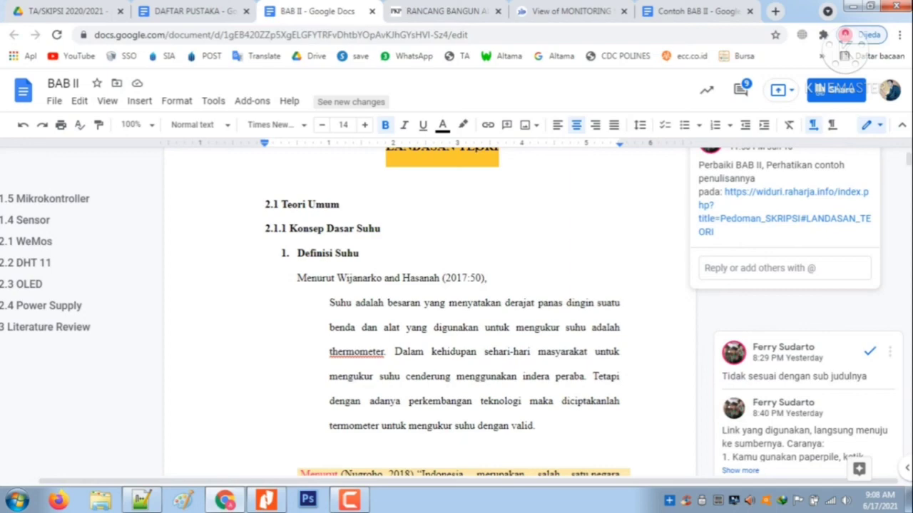
{"action": "left_click", "coordinate": [377, 278]}
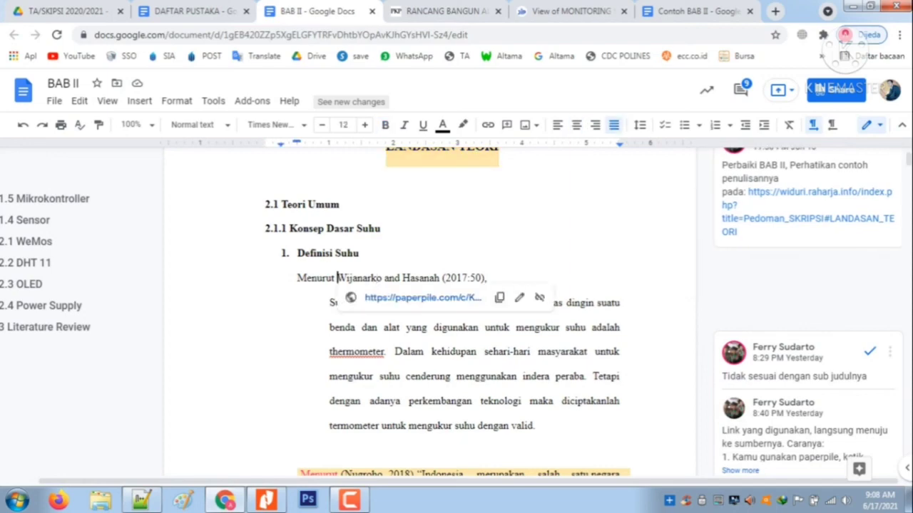
{"action": "left_click_drag", "start_coordinate": [337, 279], "coordinate": [438, 278]}
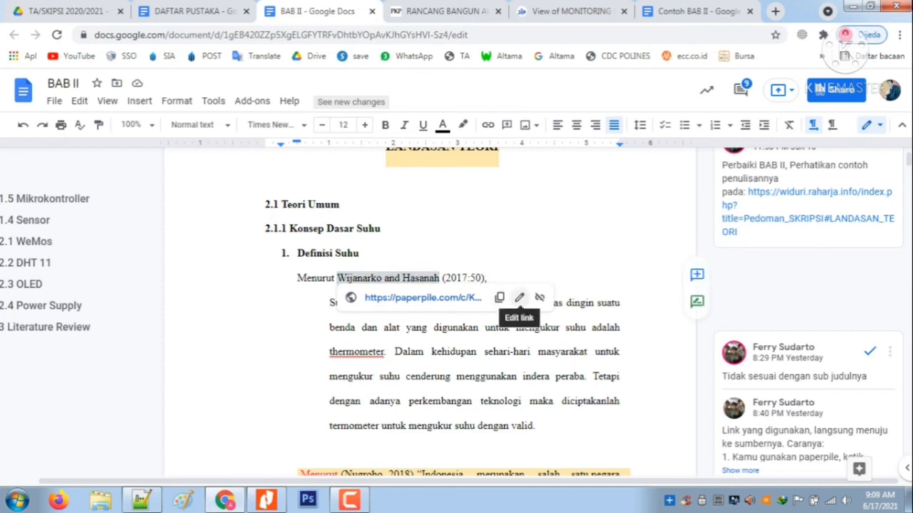
{"action": "left_click", "coordinate": [519, 297]}
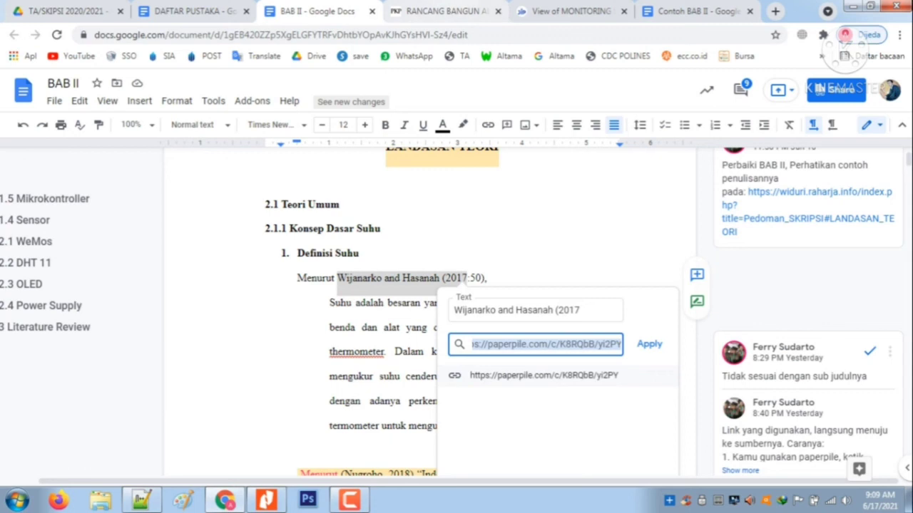
{"action": "left_click", "coordinate": [569, 10]}
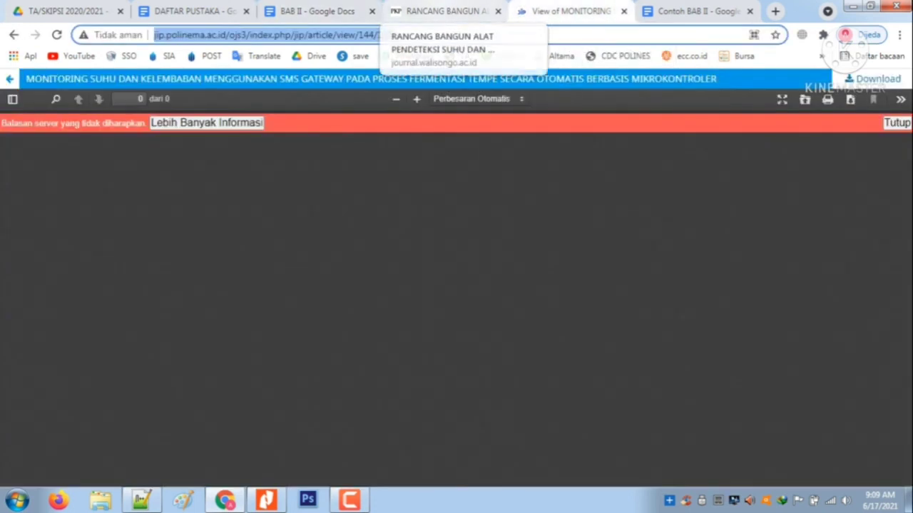
{"action": "left_click", "coordinate": [314, 11]}
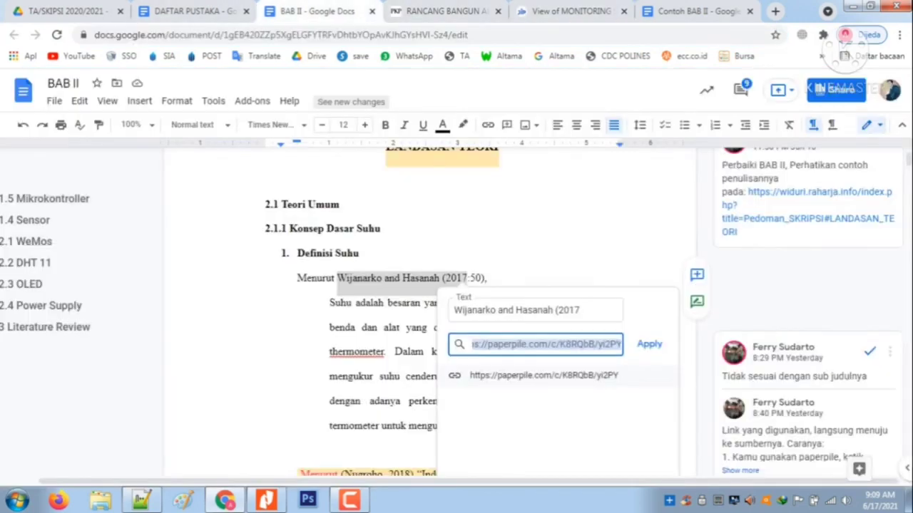
{"action": "type", "text": "http://jip.polinema.ac.id/ojs3/index.php/jip/article/view/144/130"}
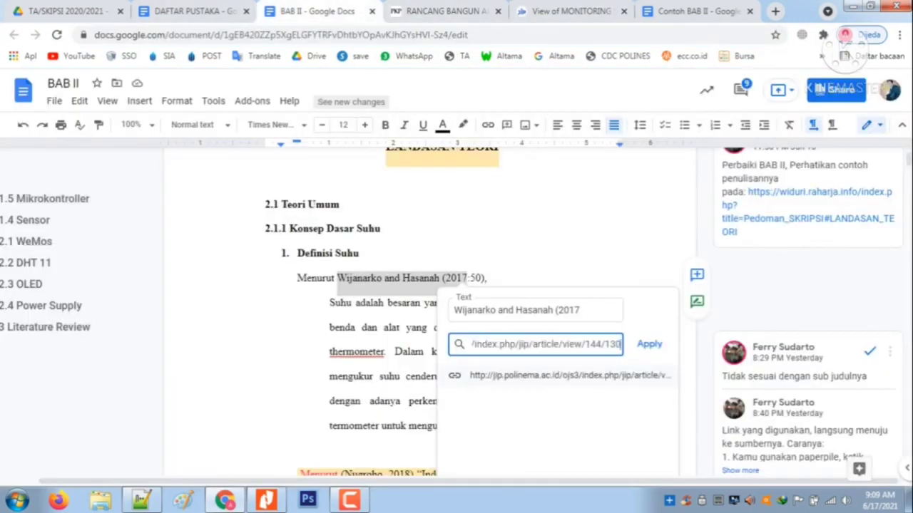
{"action": "left_click", "coordinate": [649, 344]}
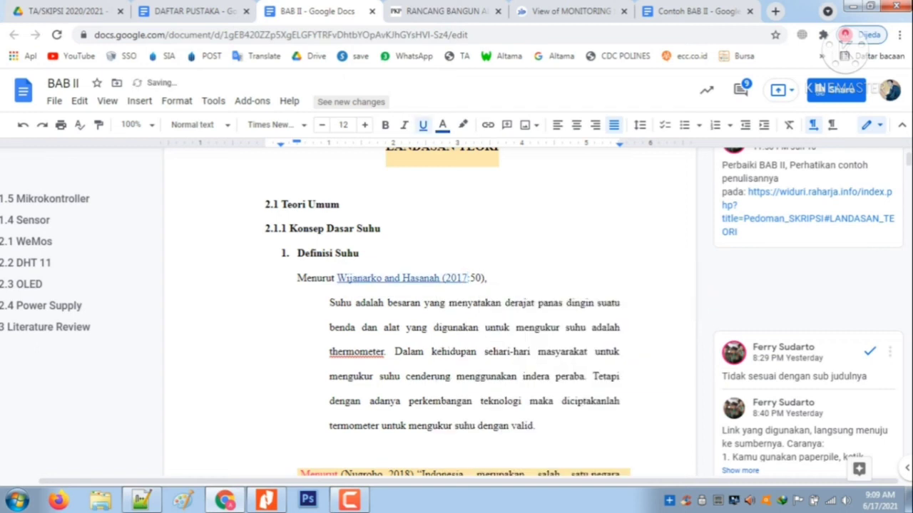
{"action": "key", "text": "ctrl+z"}
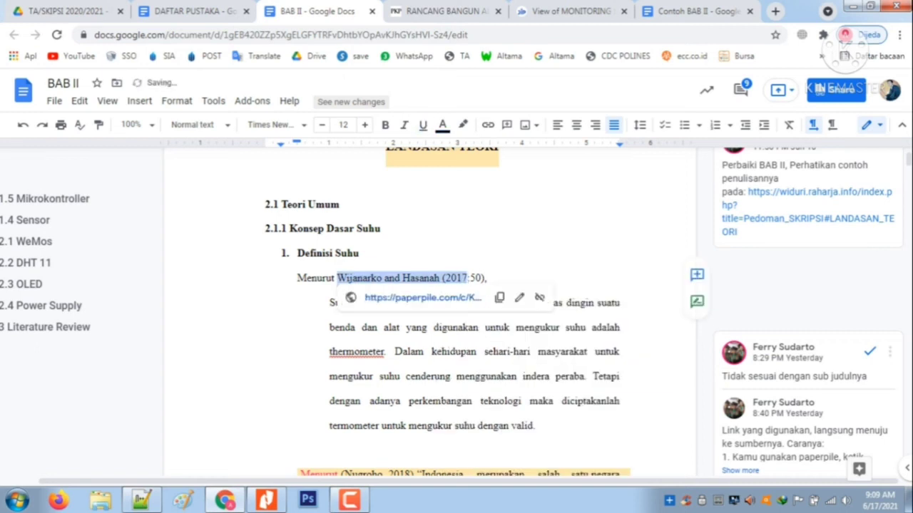
Reselect only the citation's author names, try replacing their Paperpile link with the article address again, and undo it
{"action": "key", "text": "shift+Left"}
{"action": "key", "text": "shift+Left"}
{"action": "key", "text": "shift+Left"}
{"action": "key", "text": "shift+Left"}
{"action": "key", "text": "shift+Left"}
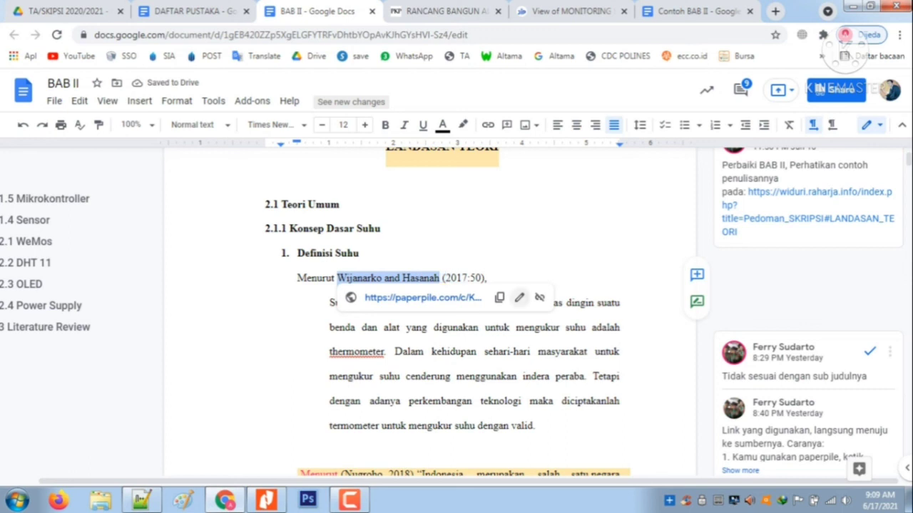
{"action": "left_click", "coordinate": [519, 298]}
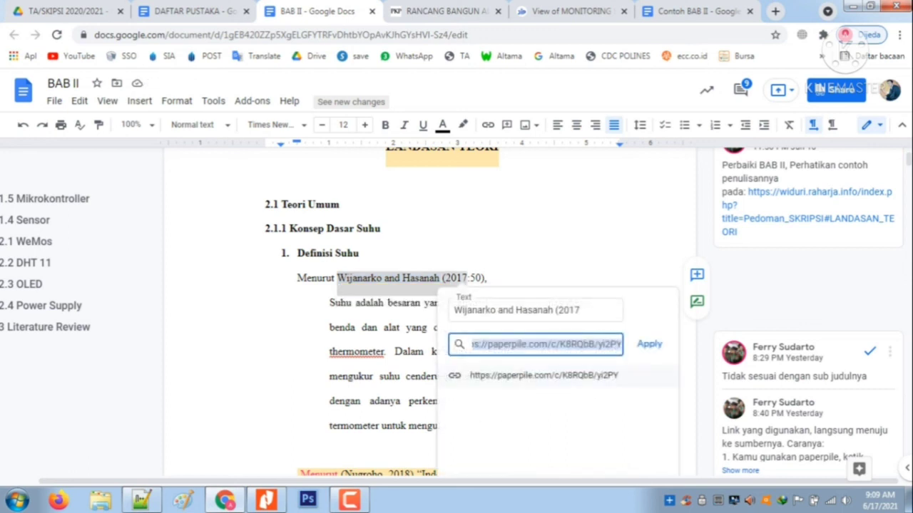
{"action": "type", "text": "http://jip.polinema.ac.id/ojs3/index.php/jip/article/view/144/130"}
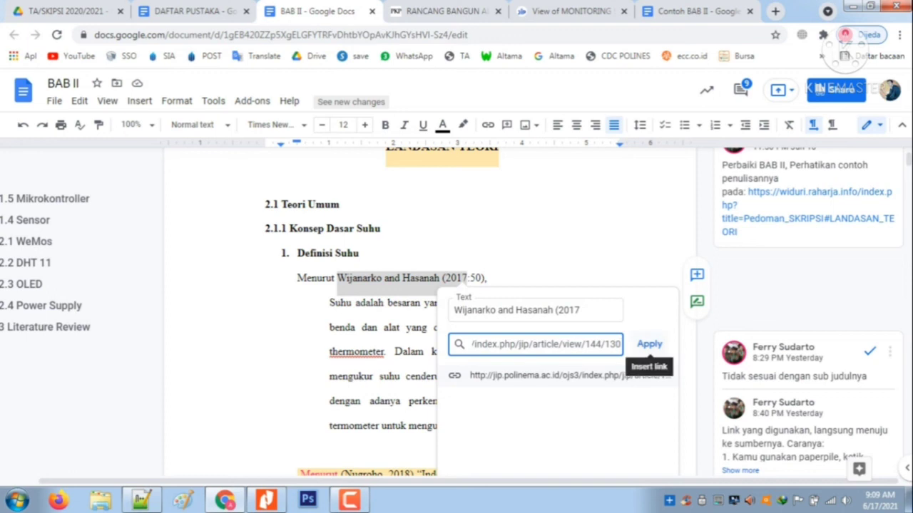
{"action": "left_click", "coordinate": [649, 343]}
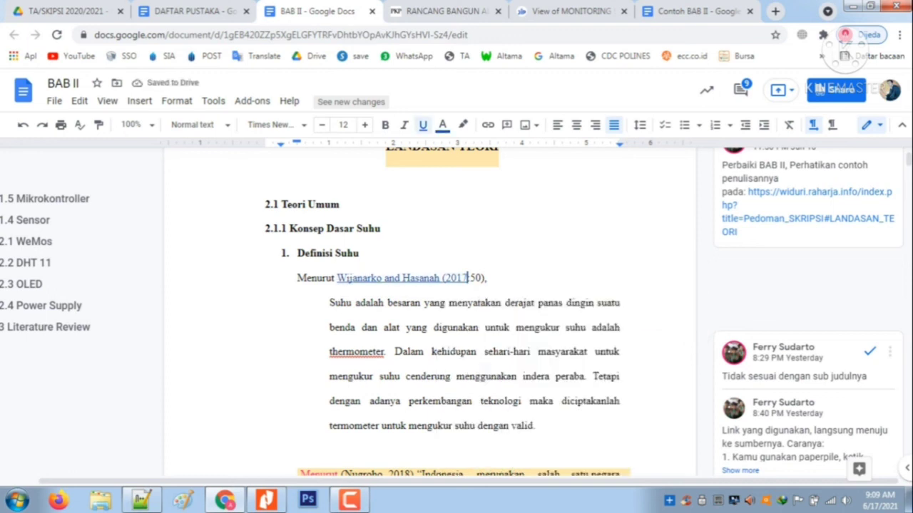
{"action": "key", "text": "ctrl+z"}
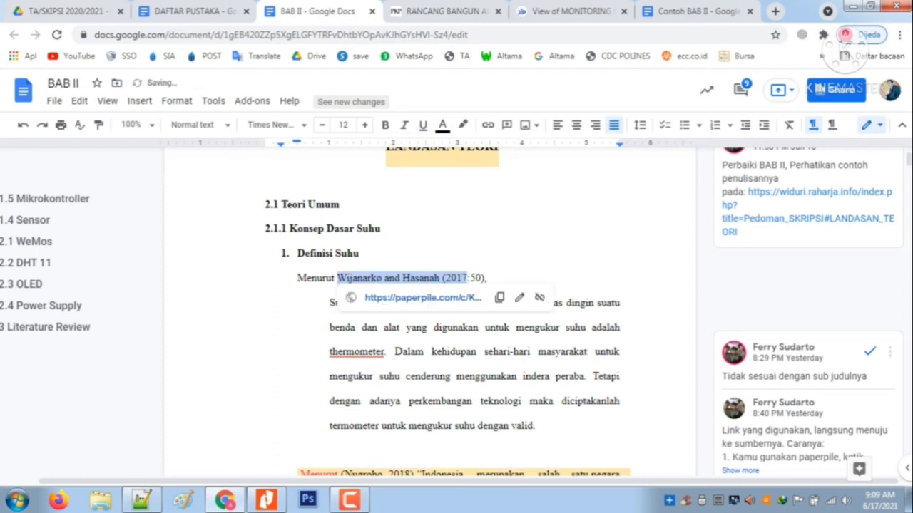
{"action": "key", "text": "shift+Left"}
{"action": "key", "text": "shift+Left"}
{"action": "key", "text": "shift+Left"}
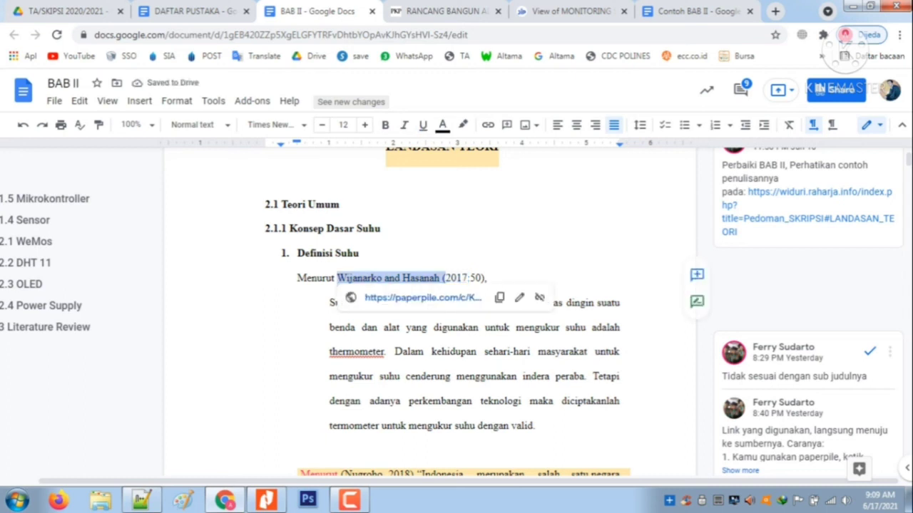
{"action": "key", "text": "shift+Left"}
{"action": "key", "text": "shift+Left"}
{"action": "key", "text": "shift+Left"}
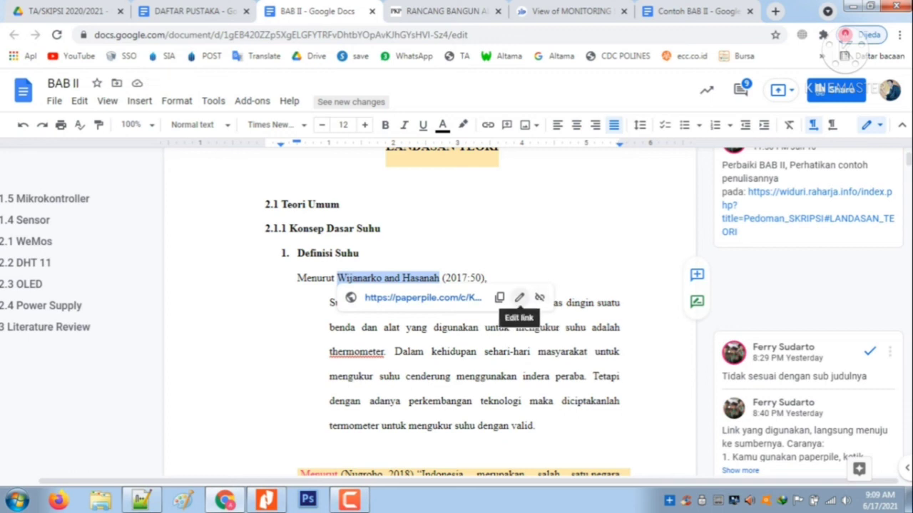
{"action": "left_click", "coordinate": [519, 297]}
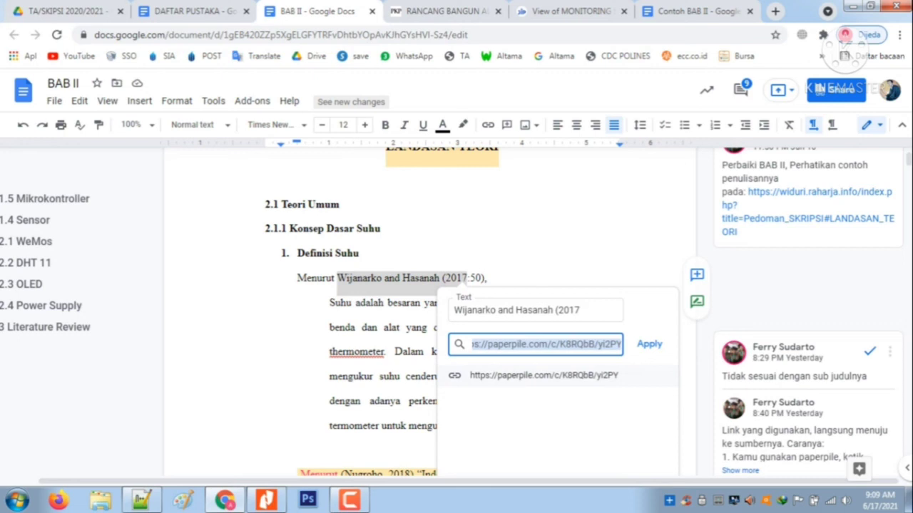
{"action": "type", "text": "http://jip.polinema.ac.id/ojs3/index.php/jip/article/view/144/130"}
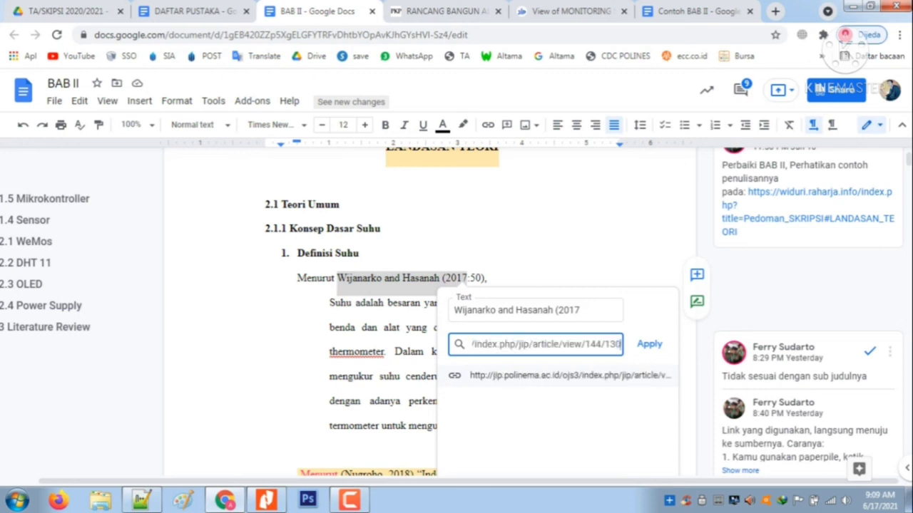
{"action": "left_click", "coordinate": [649, 343]}
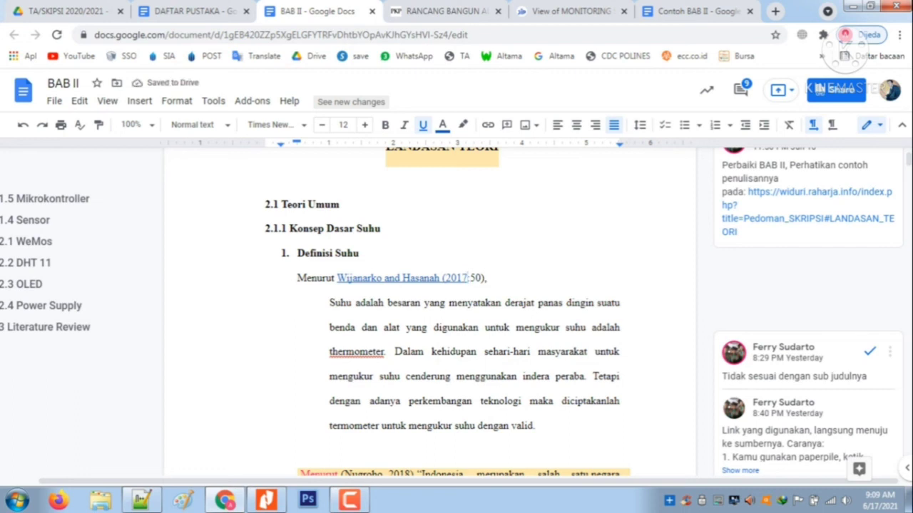
Remove the article link from "(2017" and from the space after the author names in the Definisi Suhu citation
{"action": "left_click", "coordinate": [421, 278]}
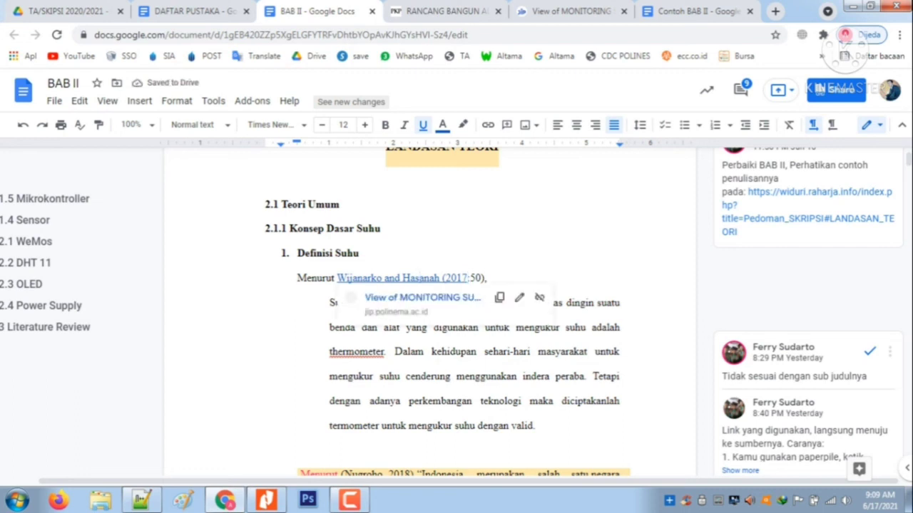
{"action": "left_click", "coordinate": [442, 278]}
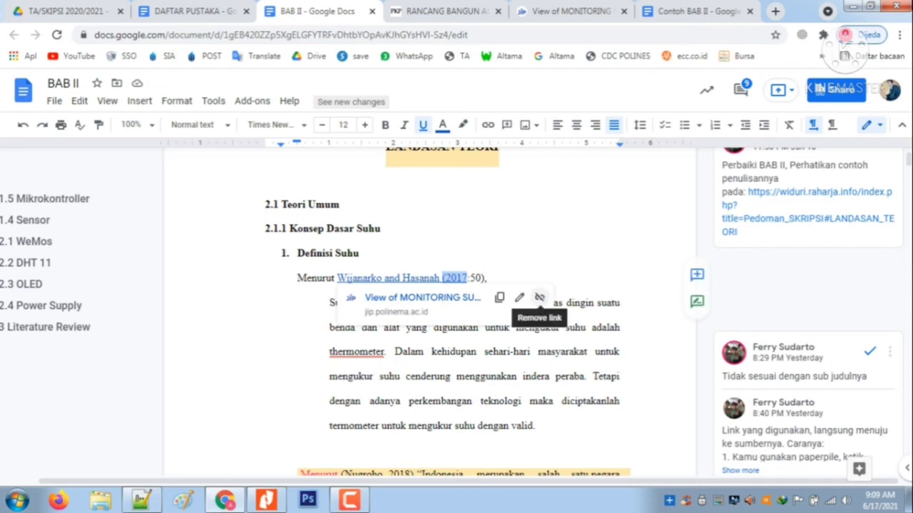
{"action": "left_click", "coordinate": [540, 297]}
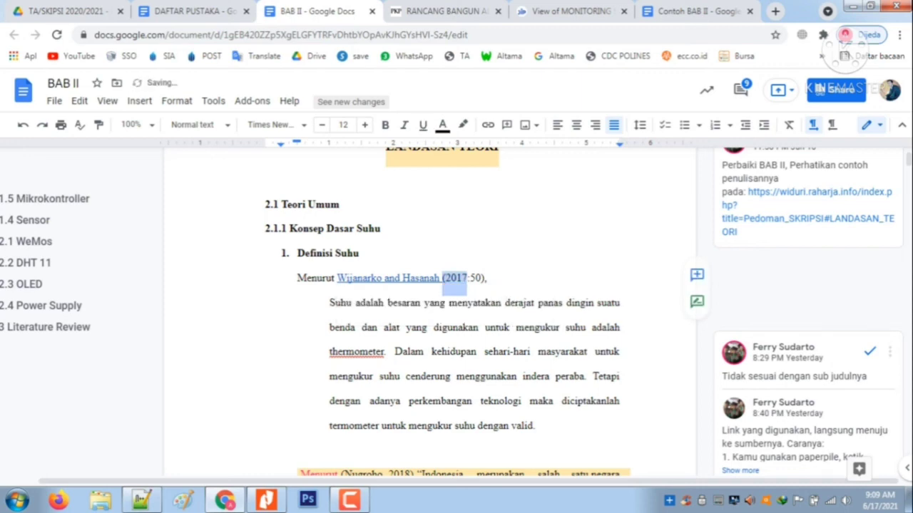
{"action": "left_click", "coordinate": [443, 278]}
{"action": "key", "text": "shift+Left"}
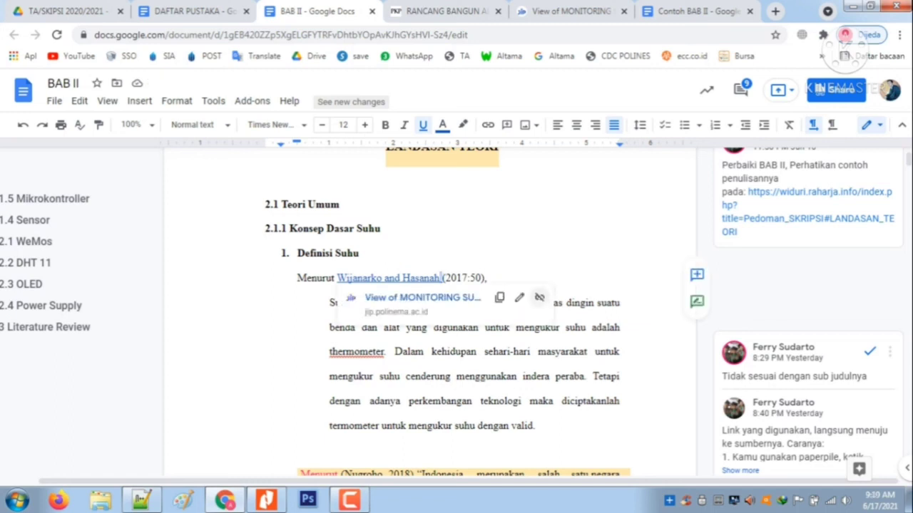
{"action": "left_click", "coordinate": [540, 297]}
{"action": "left_click", "coordinate": [488, 278]}
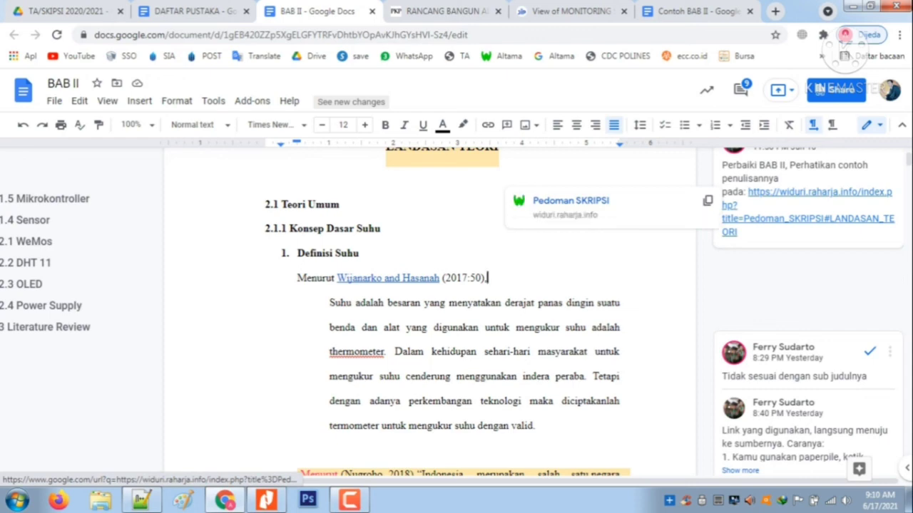
Open the Pedoman SKRIPSI guideline linked in the reviewer's comment on the LANDASAN TEORI heading and switch away from BAB II
{"action": "left_click", "coordinate": [805, 219], "text": "ctrl"}
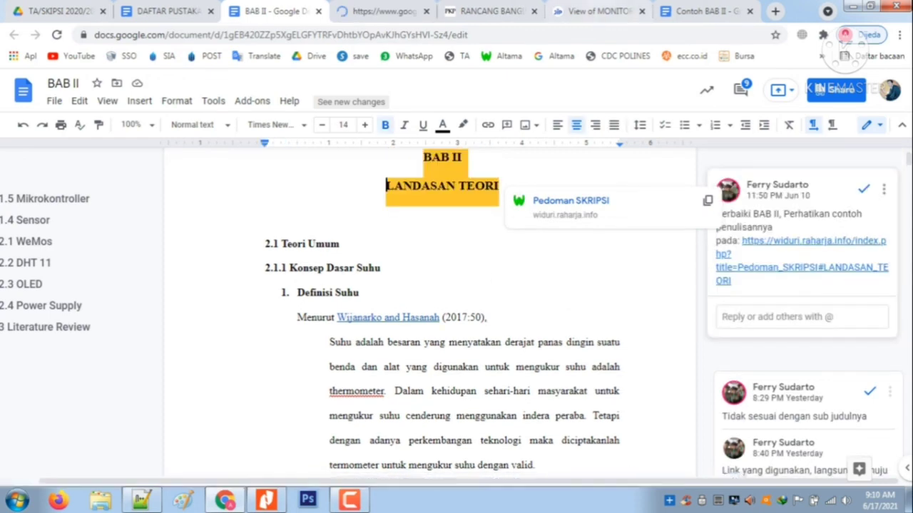
{"action": "key", "text": "ctrl+Tab"}
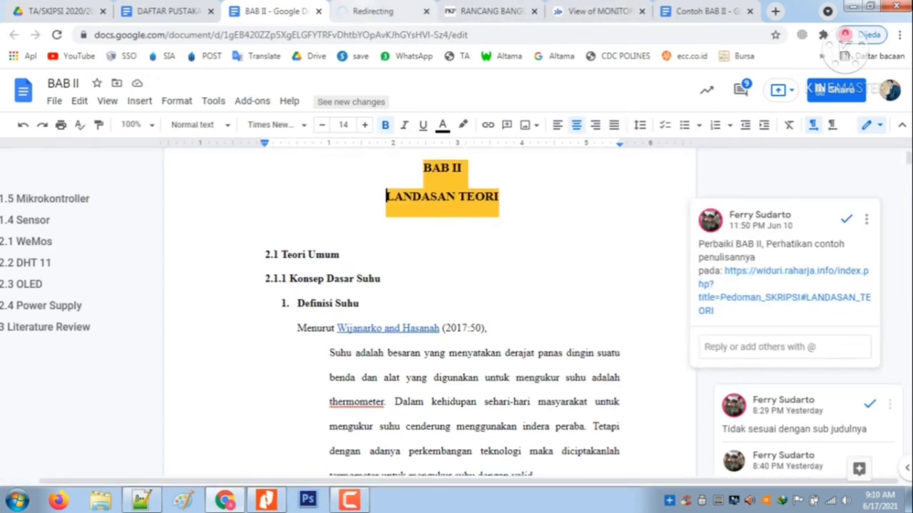
{"action": "key", "text": "ctrl+Tab"}
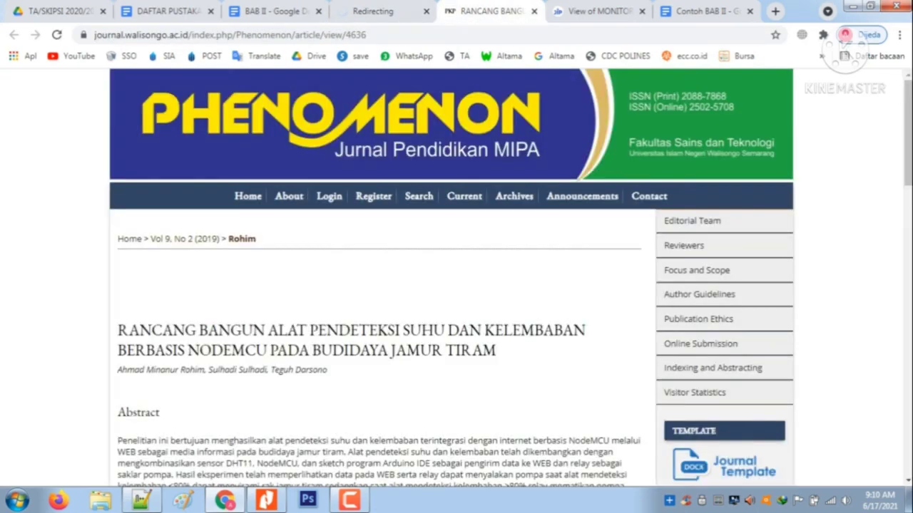